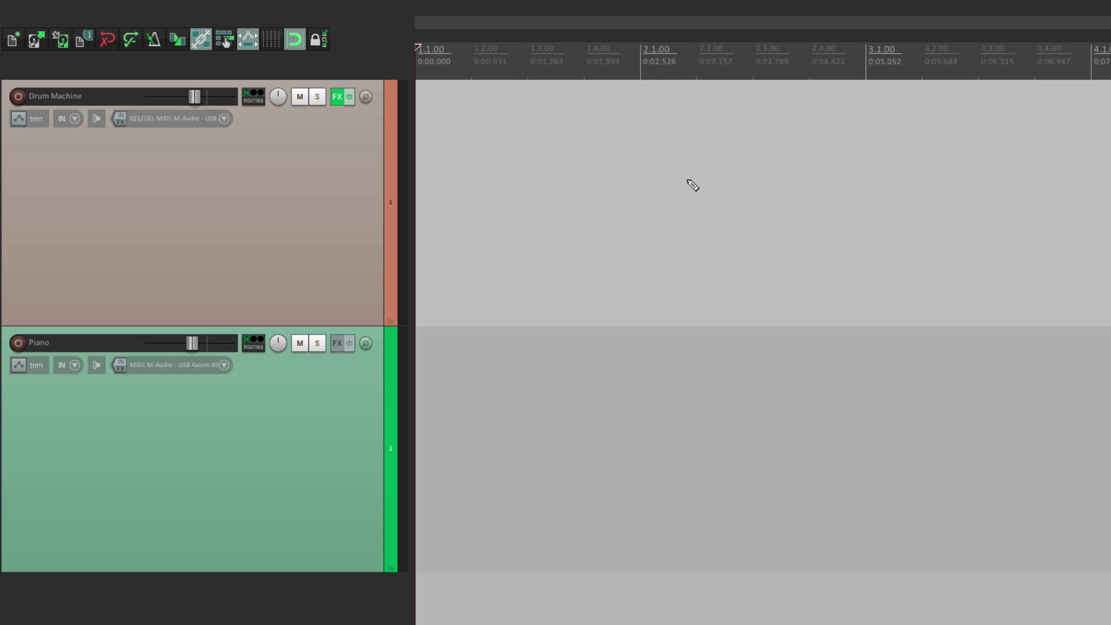
Draw a trial MIDI item with three notes on the Drum Machine track, then delete it
drag(692, 184, 1090, 200)
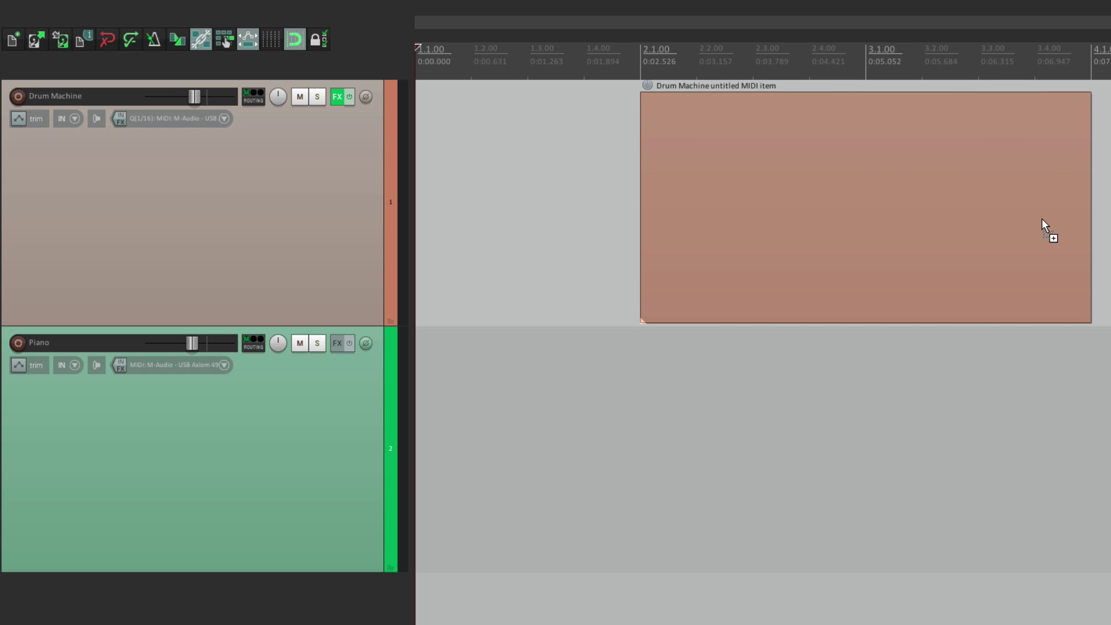
double_click(790, 166)
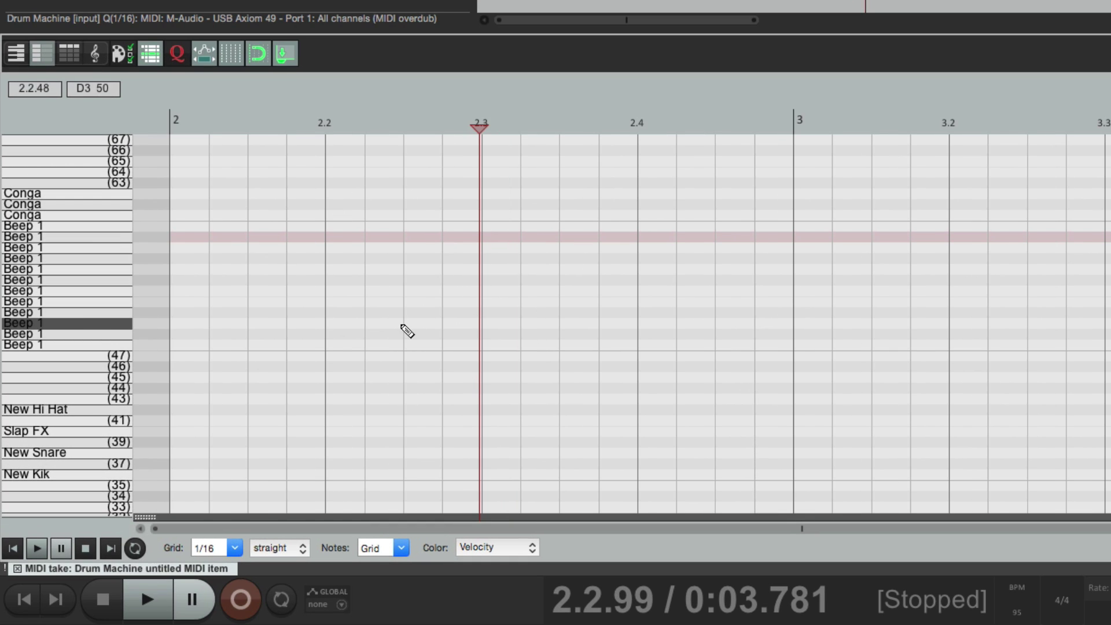
drag(311, 316, 454, 318)
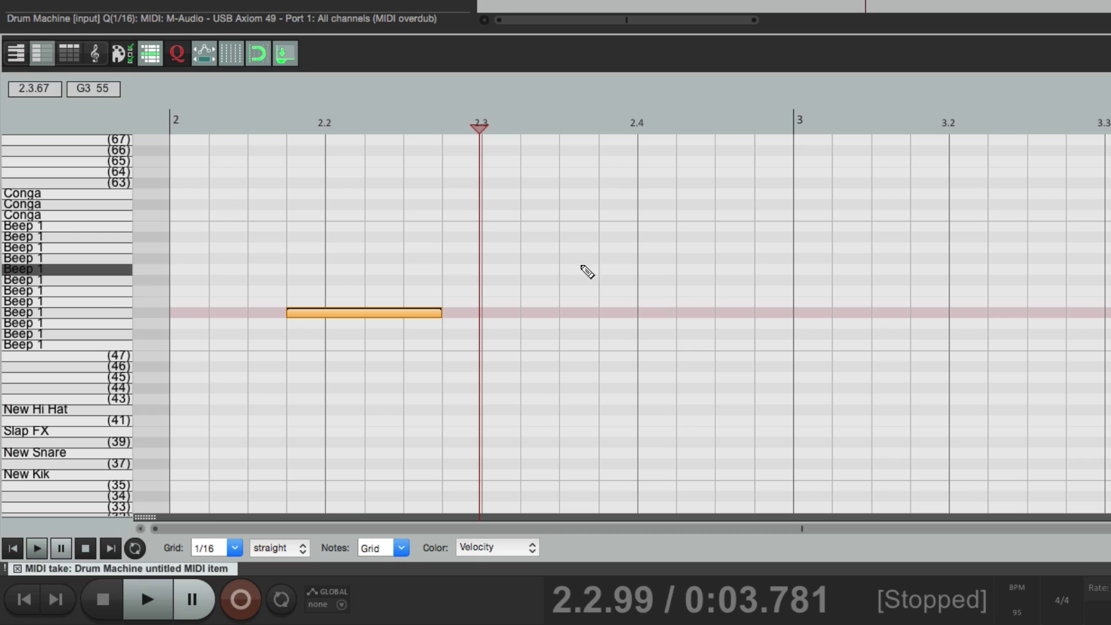
drag(563, 258, 697, 259)
drag(834, 311, 1066, 305)
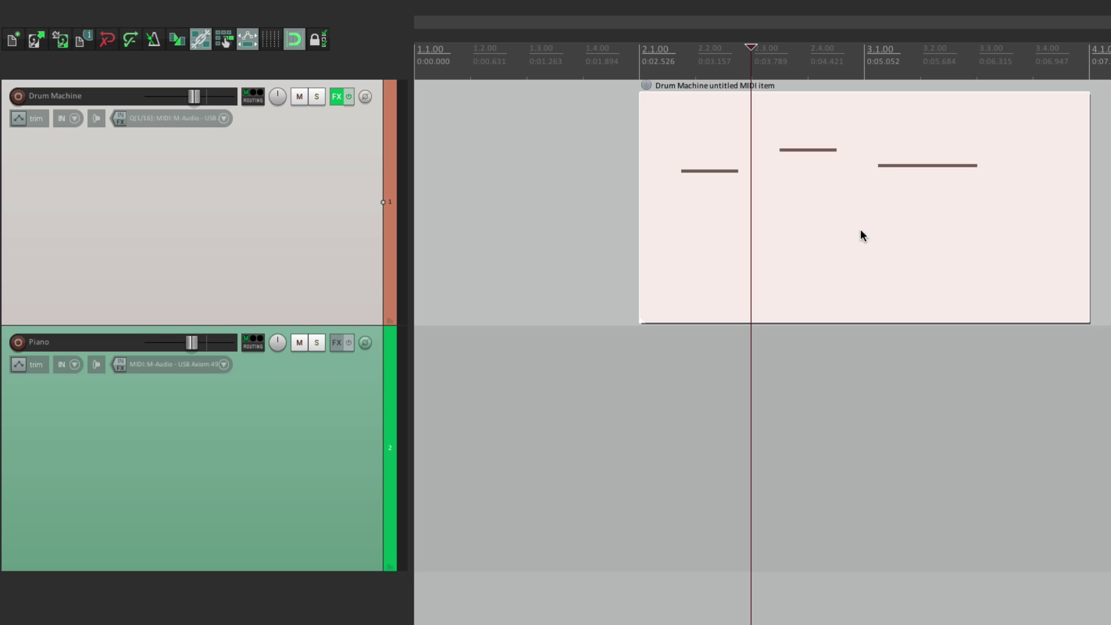
key(Delete)
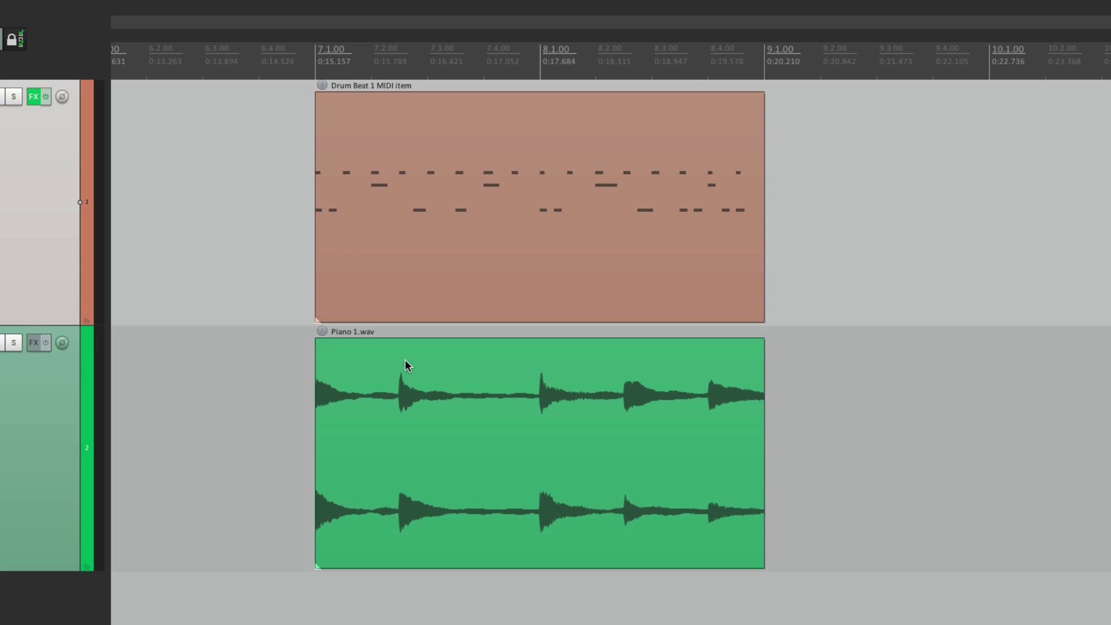
Pencil-draw a copy of Piano 1.wav further along the Piano track
click(417, 376)
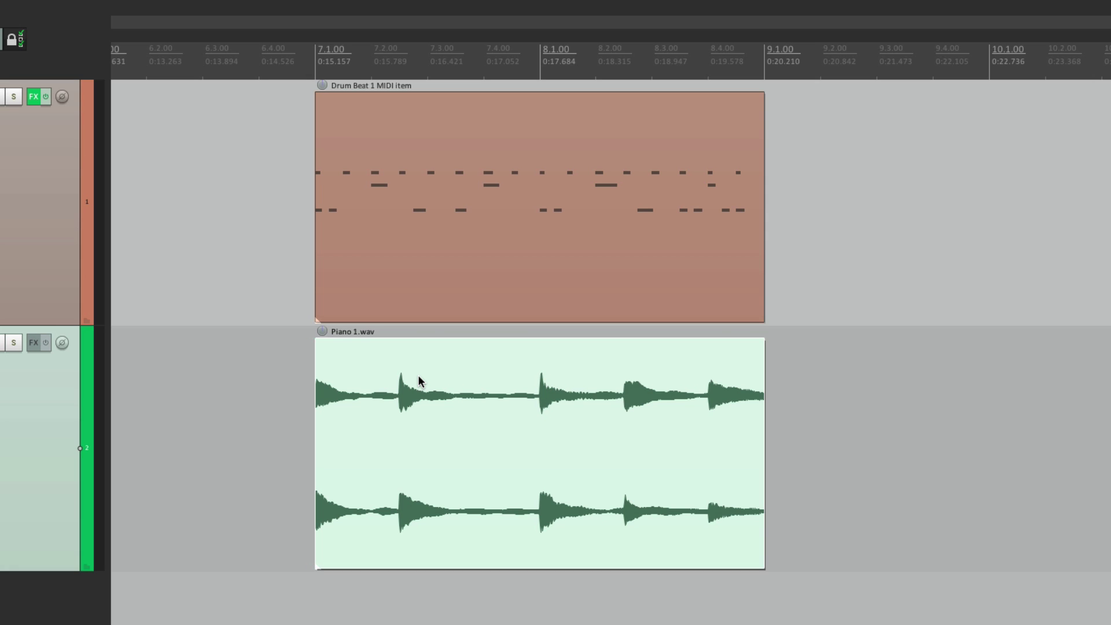
scroll(505, 383, down, 3)
scroll(527, 383, right, 5)
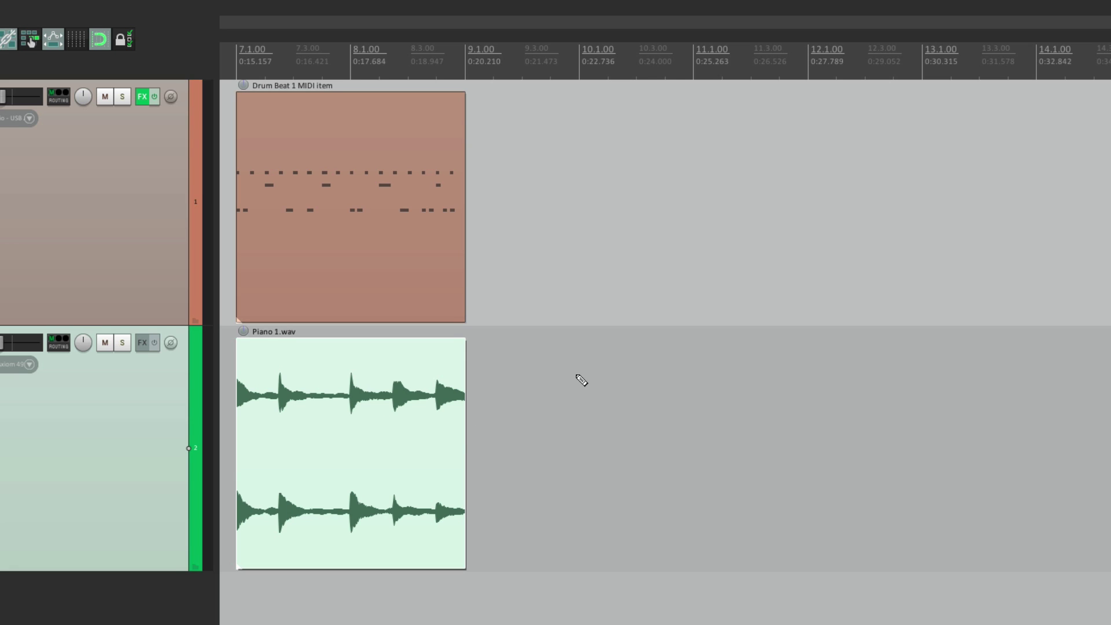
mouse_move(579, 377)
mouse_down()
mouse_move(757, 376)
mouse_move(809, 391)
mouse_up()
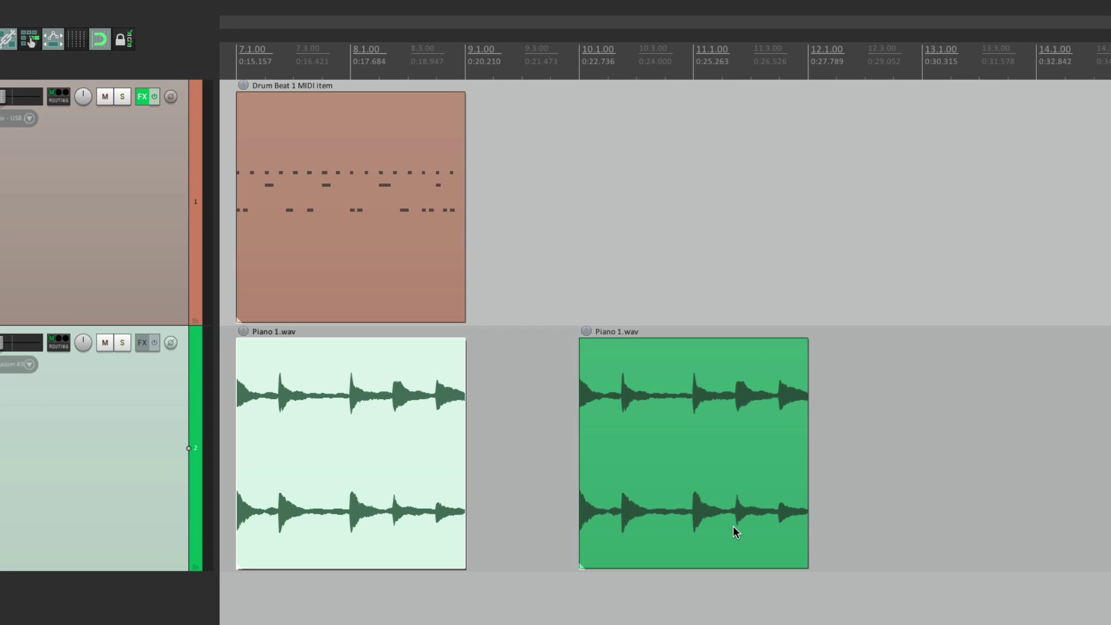
Undo the earlier piano copy, then draw and delete a trial copy from bar 11 to 13
key(super+z)
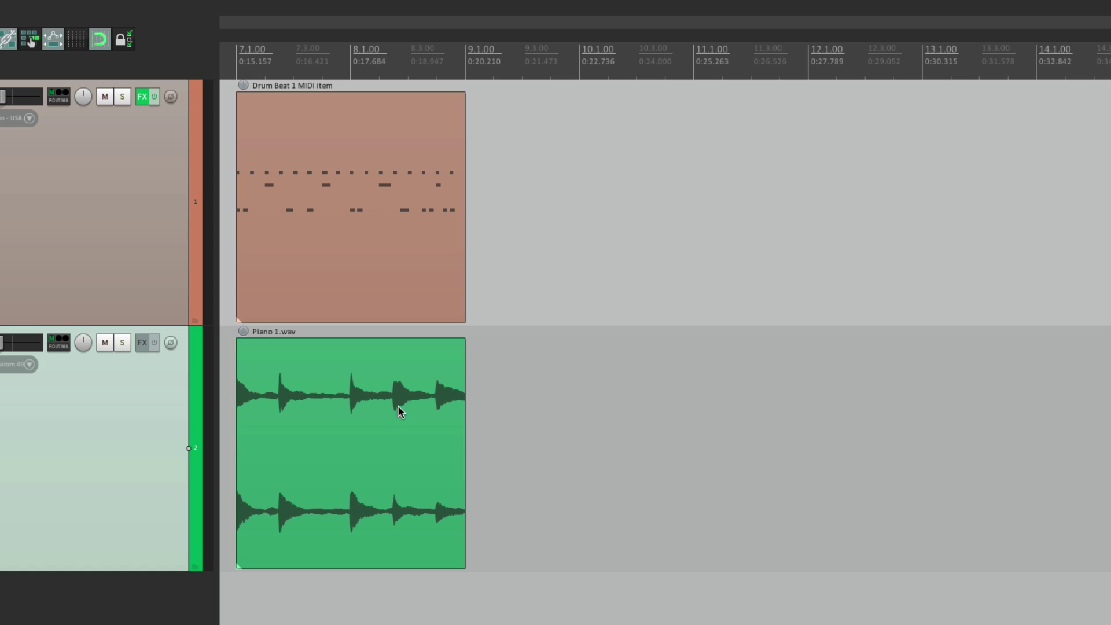
key(super+z)
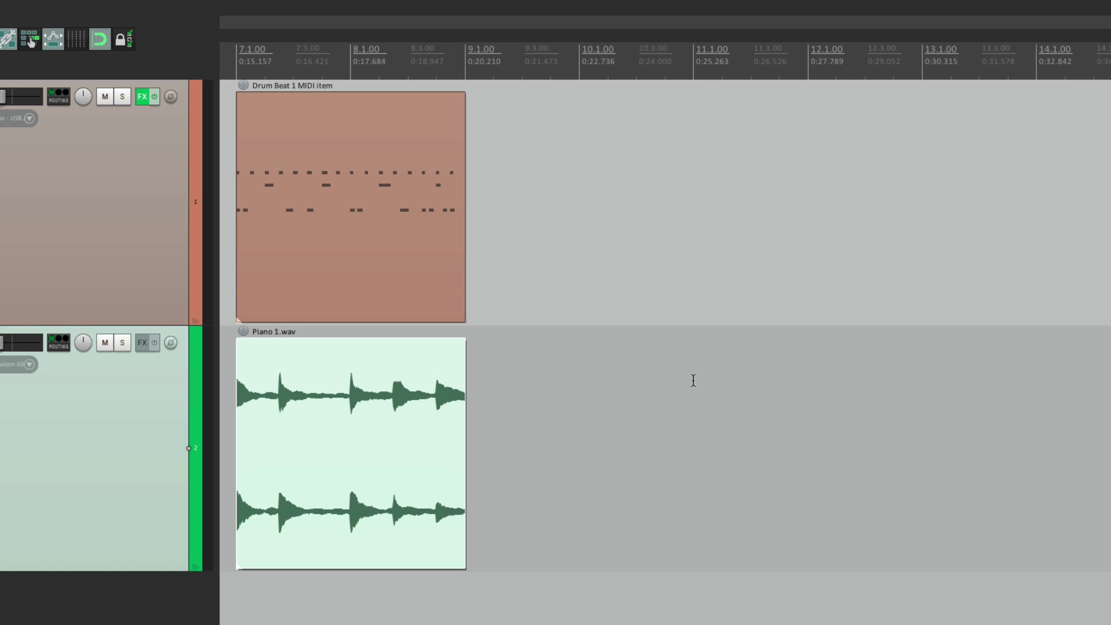
drag(690, 371, 924, 406)
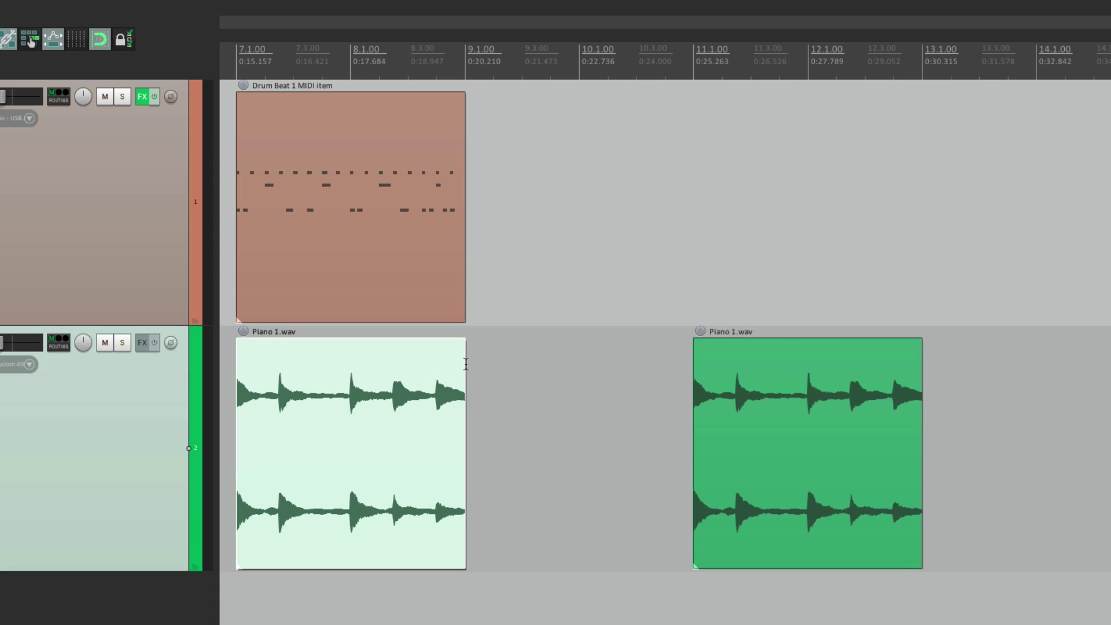
click(798, 409)
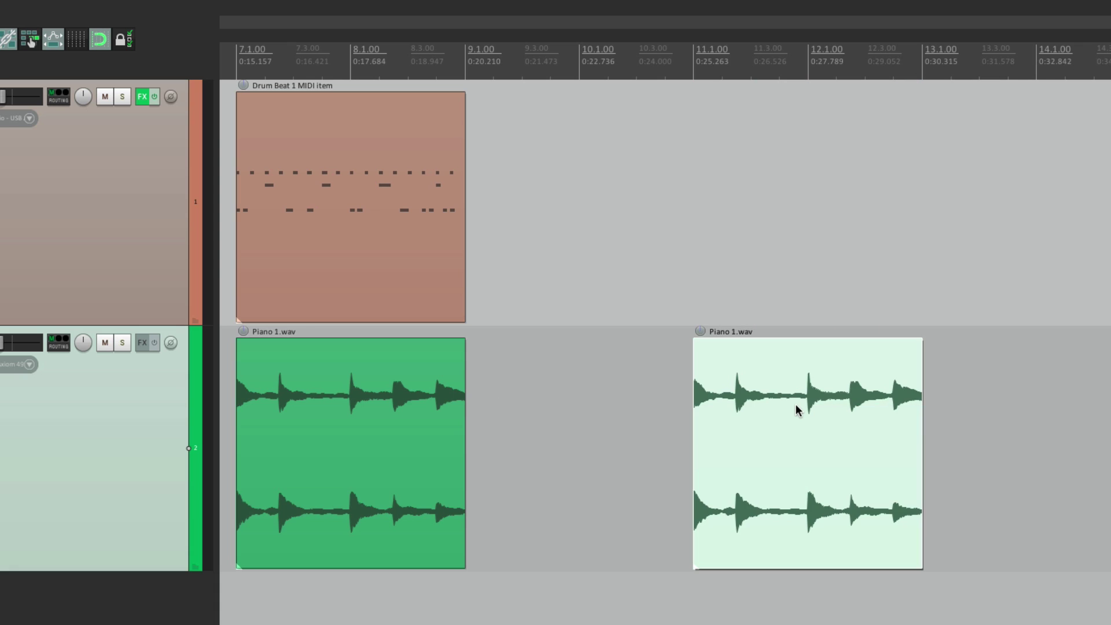
key(Delete)
Try extending Piano 1.wav and undo it, then draw a looped copy starting at bar 10
drag(465, 428, 914, 419)
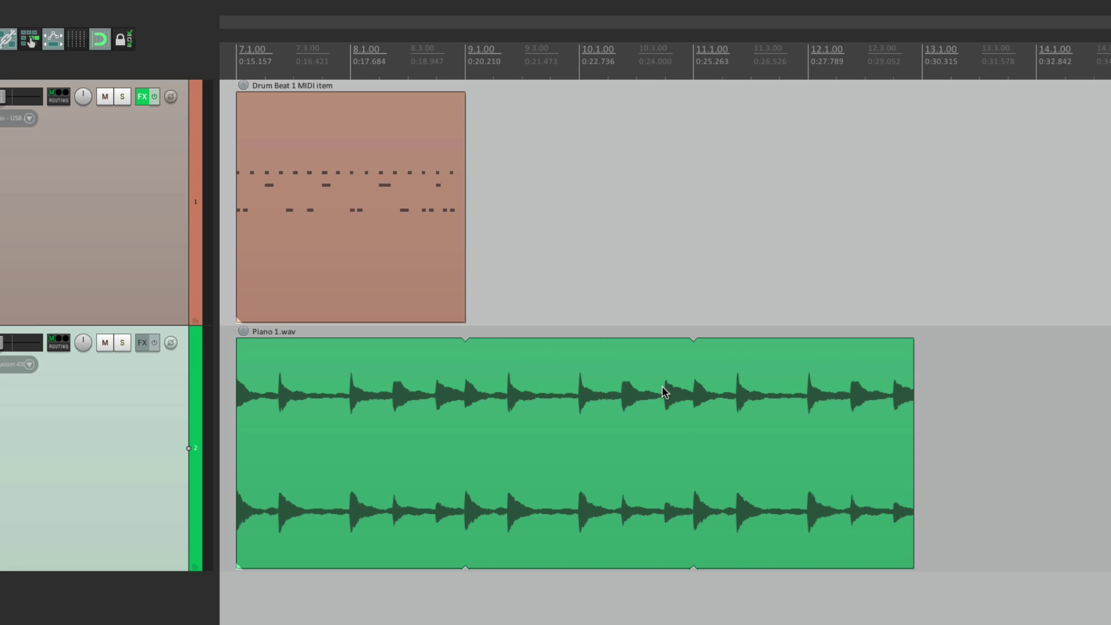
key(ctrl+z)
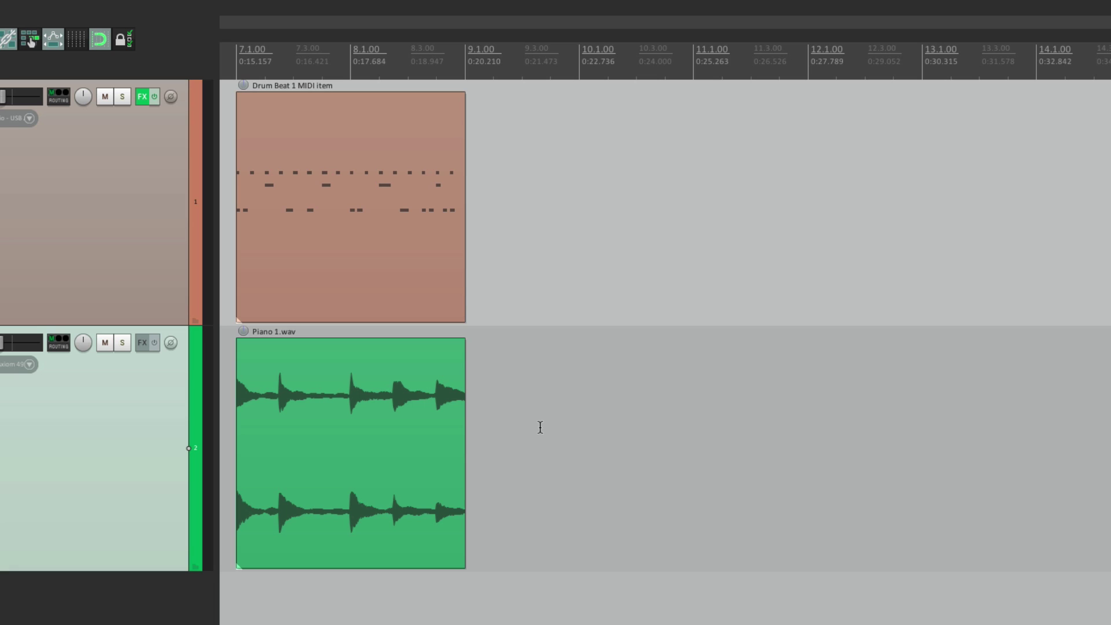
click(329, 395)
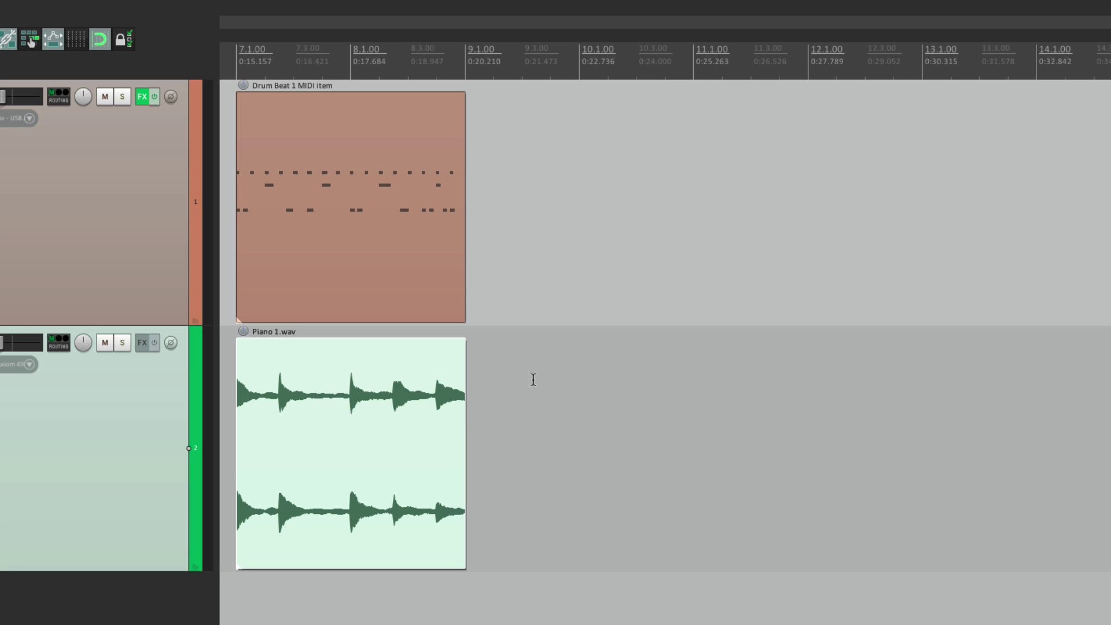
drag(583, 388, 1004, 389)
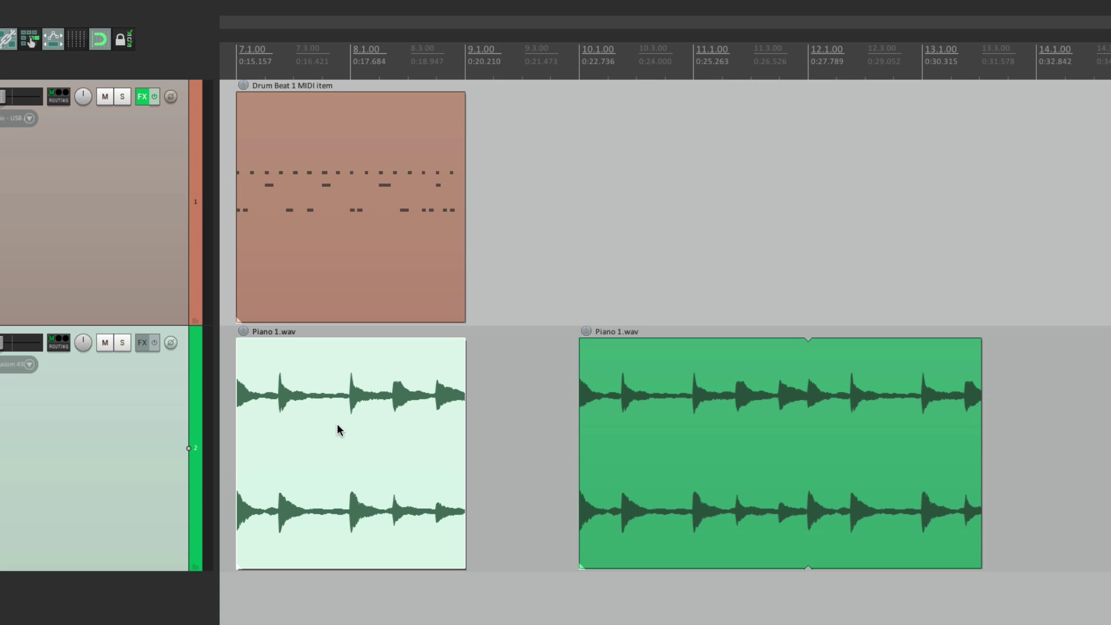
Delete the piano copy, then draw and undo two Drum Beat 1 copies from bar 10
click(583, 398)
key(Delete)
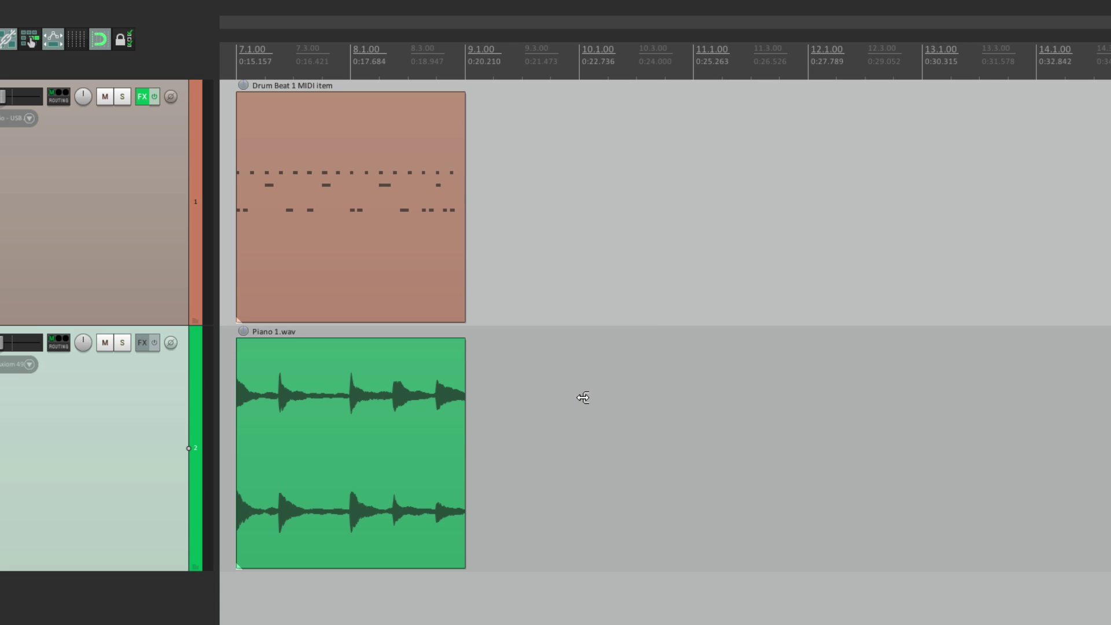
click(352, 170)
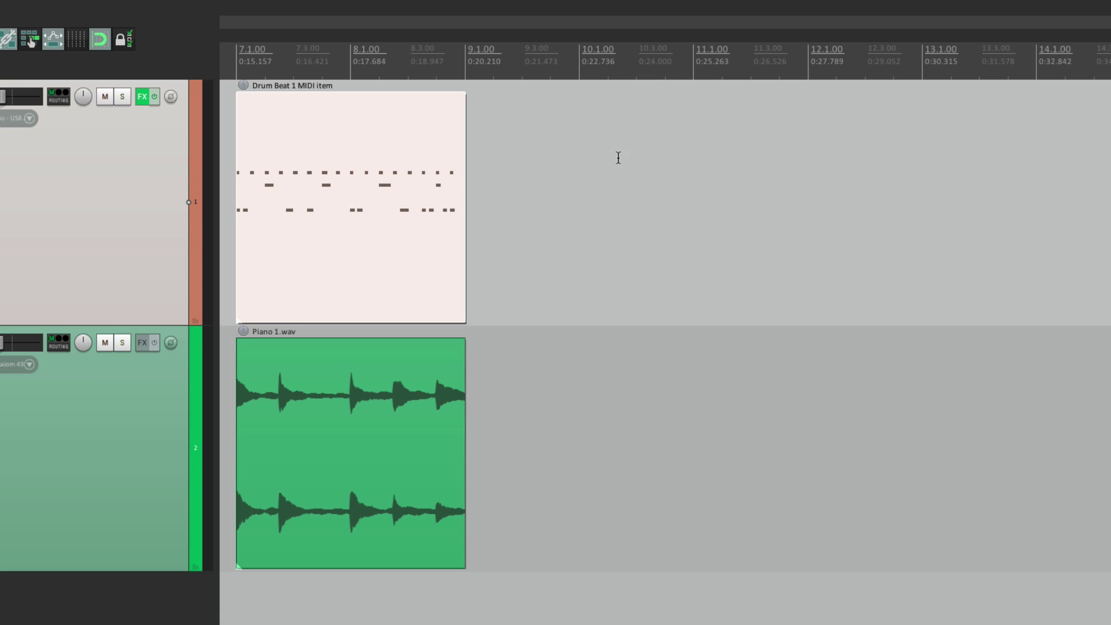
drag(583, 139, 809, 137)
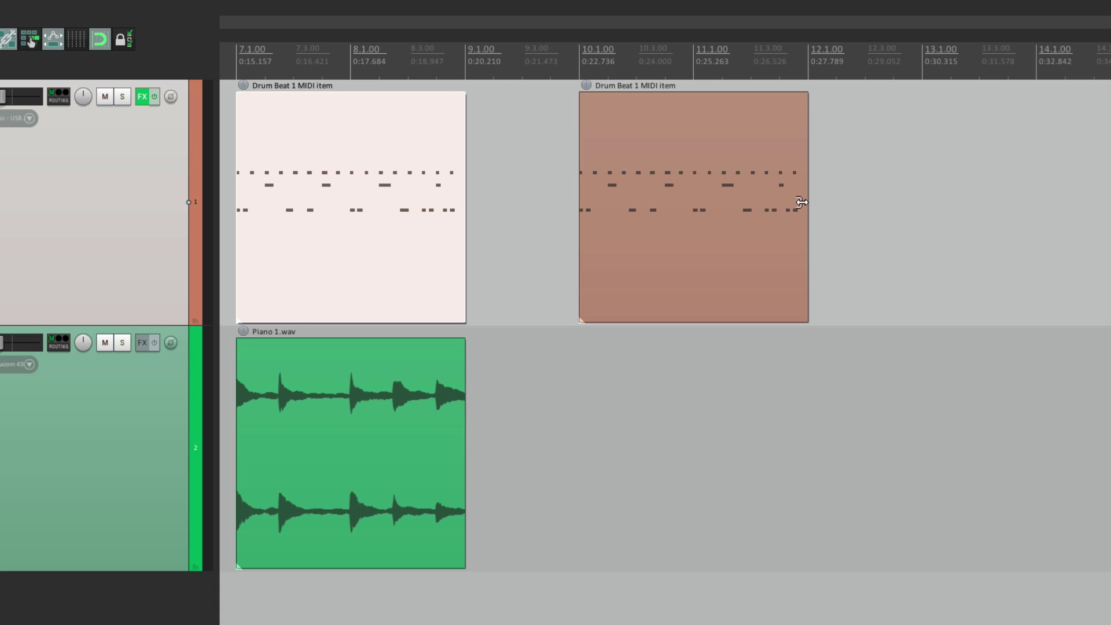
key(ctrl+z)
key(ctrl+z)
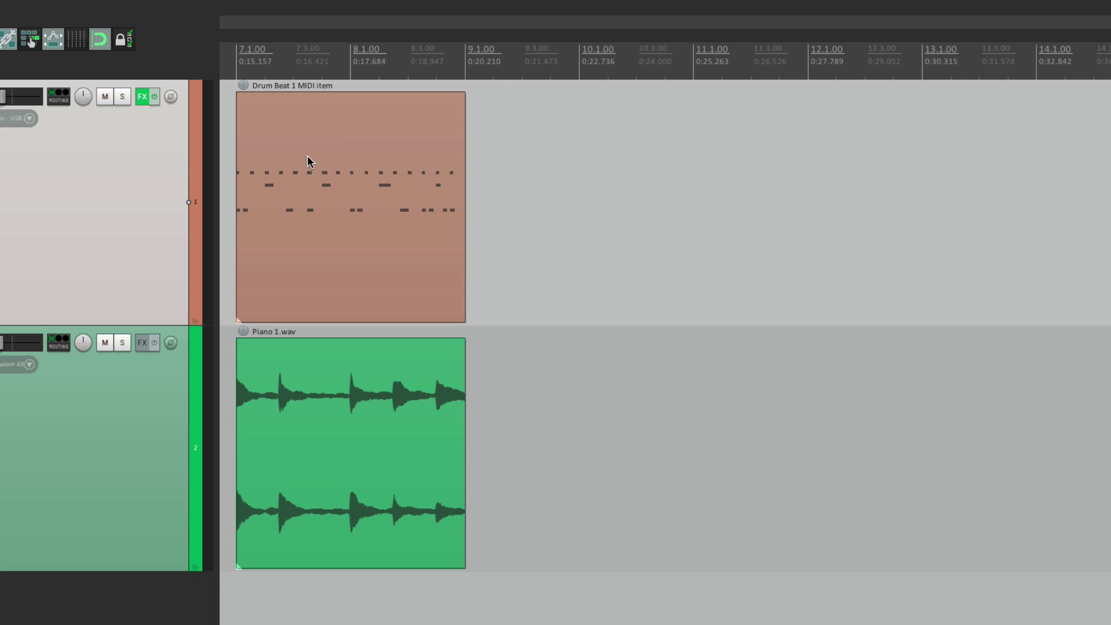
mouse_move(613, 150)
mouse_down()
mouse_move(641, 141)
mouse_move(1071, 152)
mouse_up()
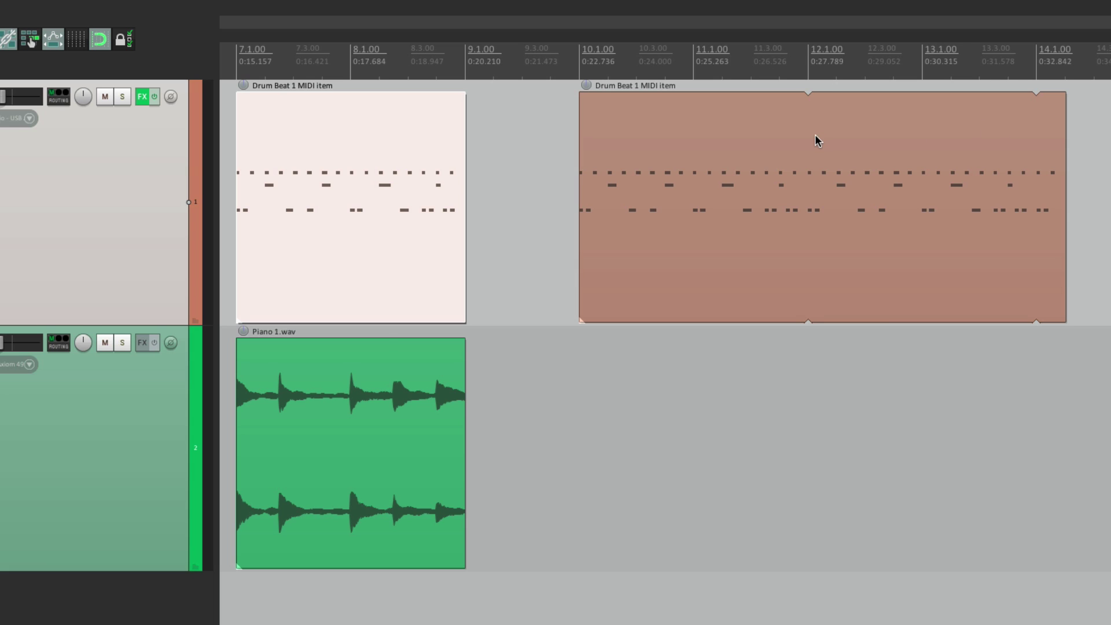
key(ctrl+z)
key(ctrl+z)
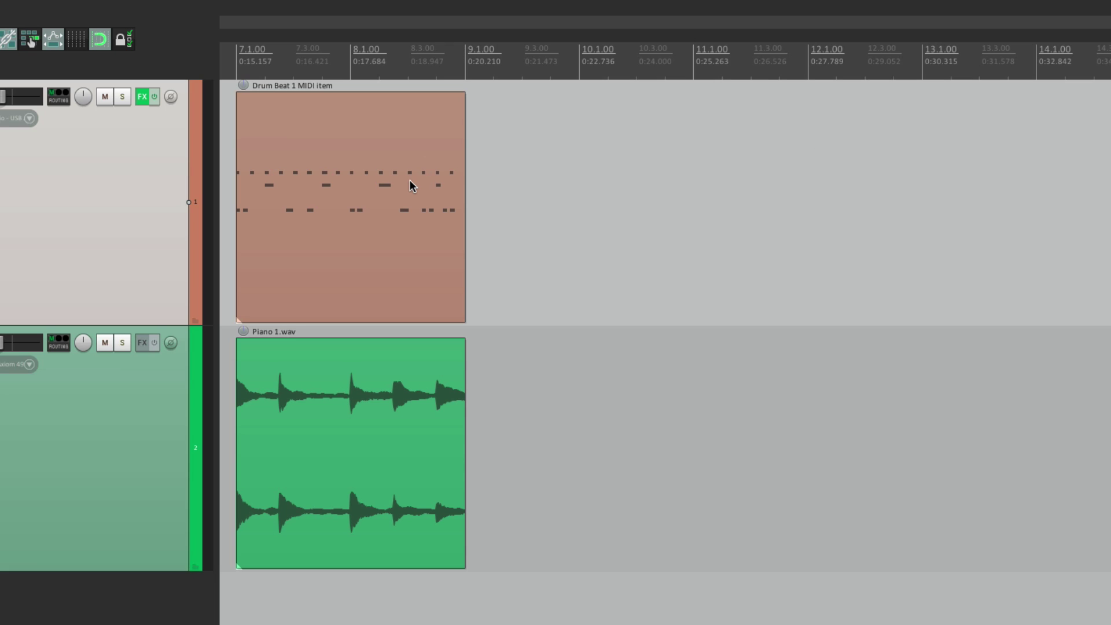
click(350, 228)
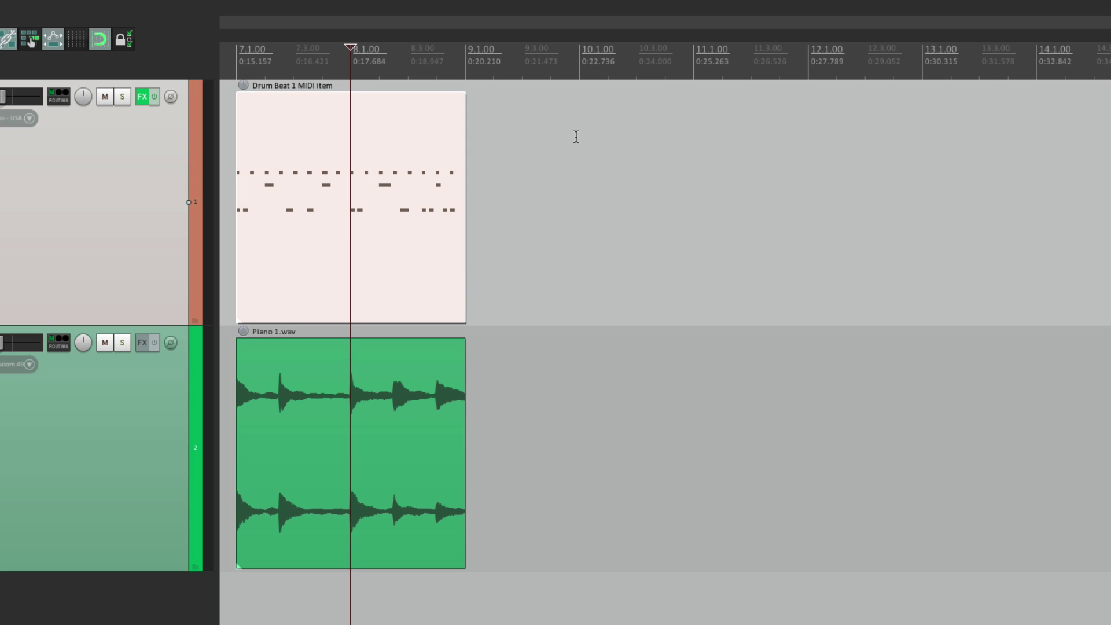
mouse_move(581, 143)
mouse_down()
mouse_move(717, 116)
mouse_move(1036, 142)
mouse_up()
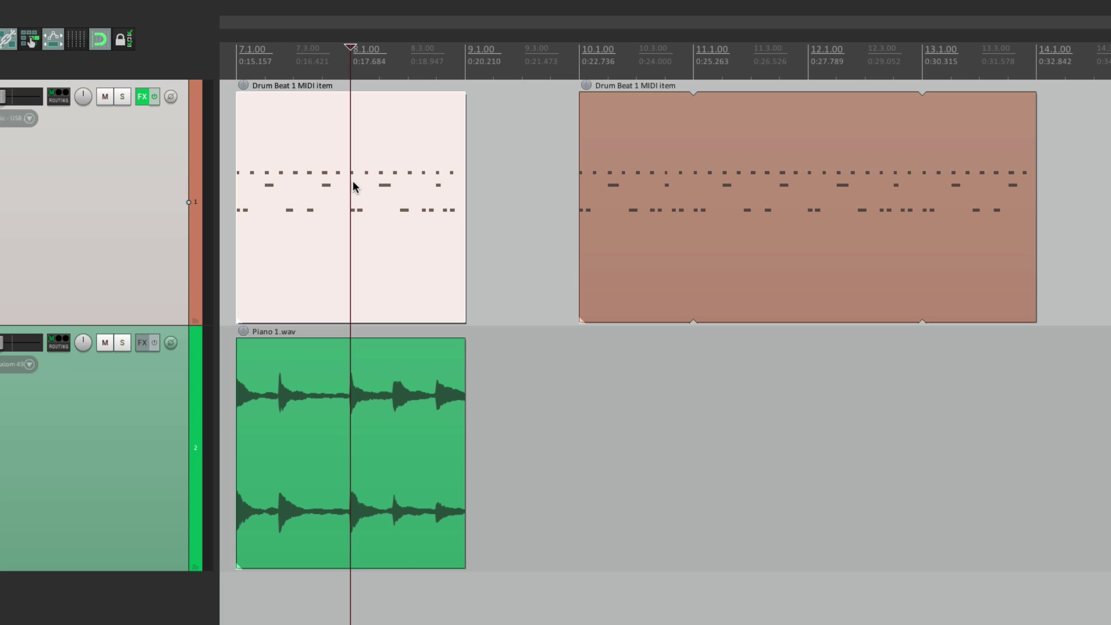
click(602, 142)
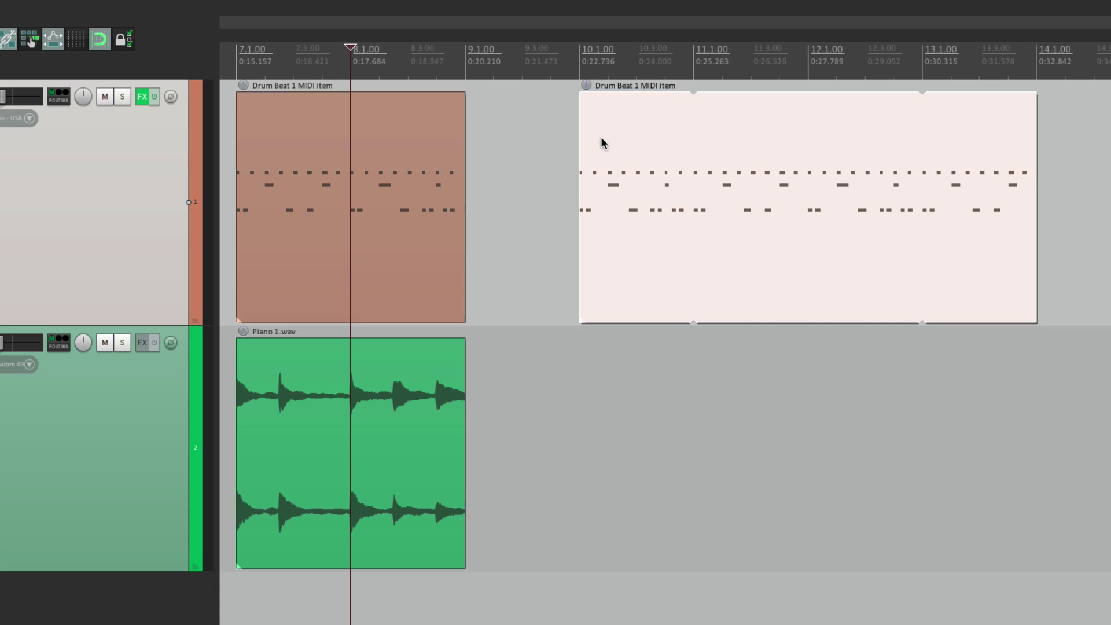
key(Delete)
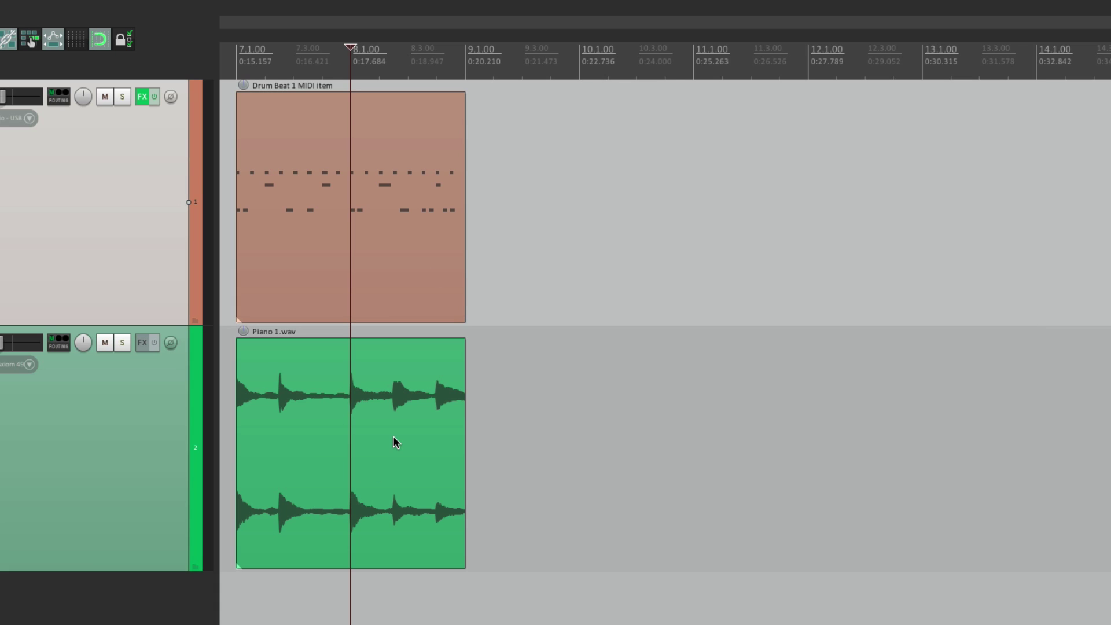
click(391, 514)
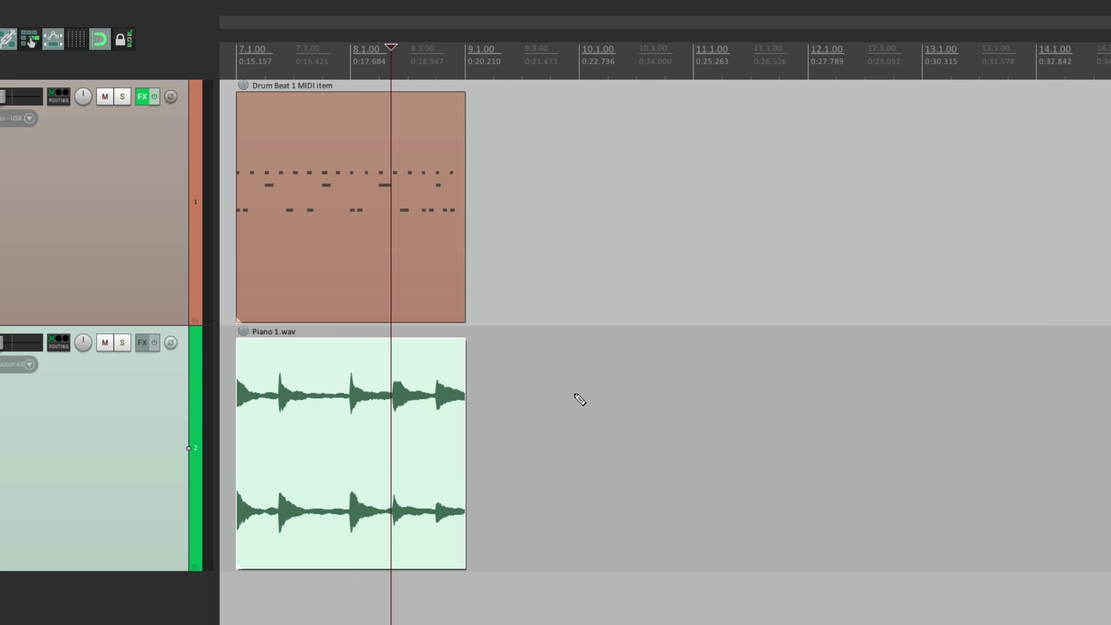
mouse_move(578, 397)
mouse_down()
mouse_move(763, 383)
mouse_move(1074, 405)
mouse_up()
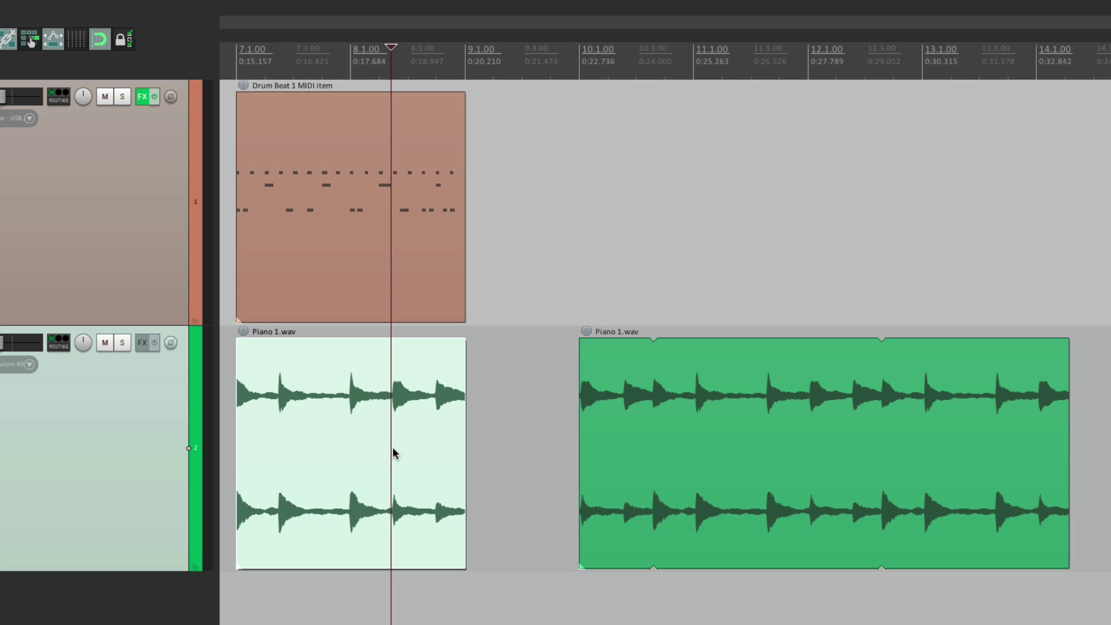
key(ctrl+z)
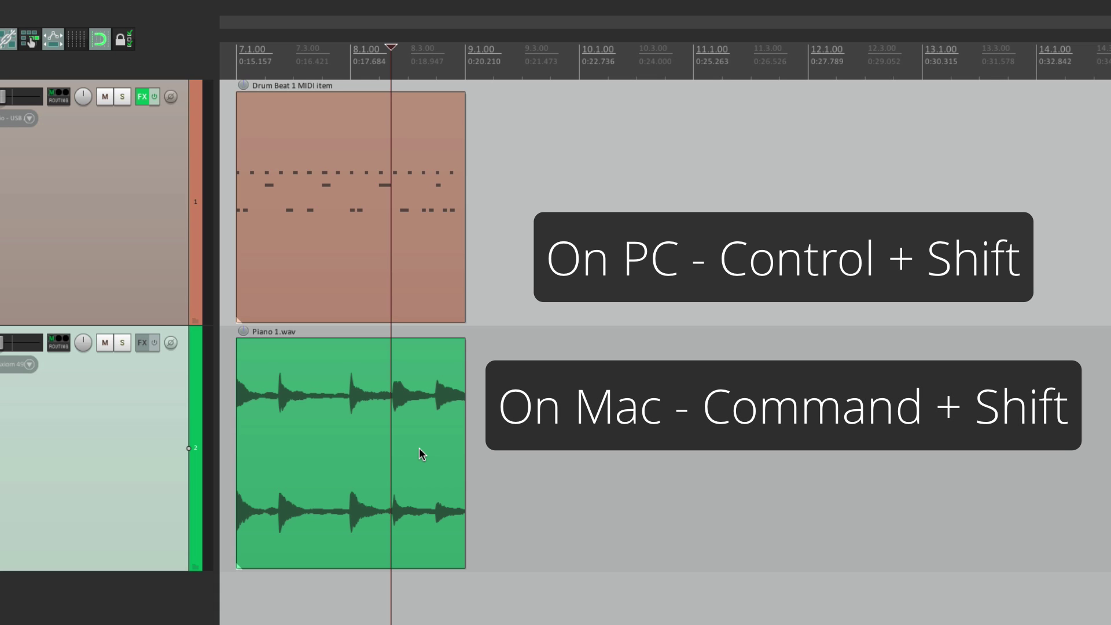
Draw a Drum Beat 1 copy to the right of the original and lengthen it
click(342, 134)
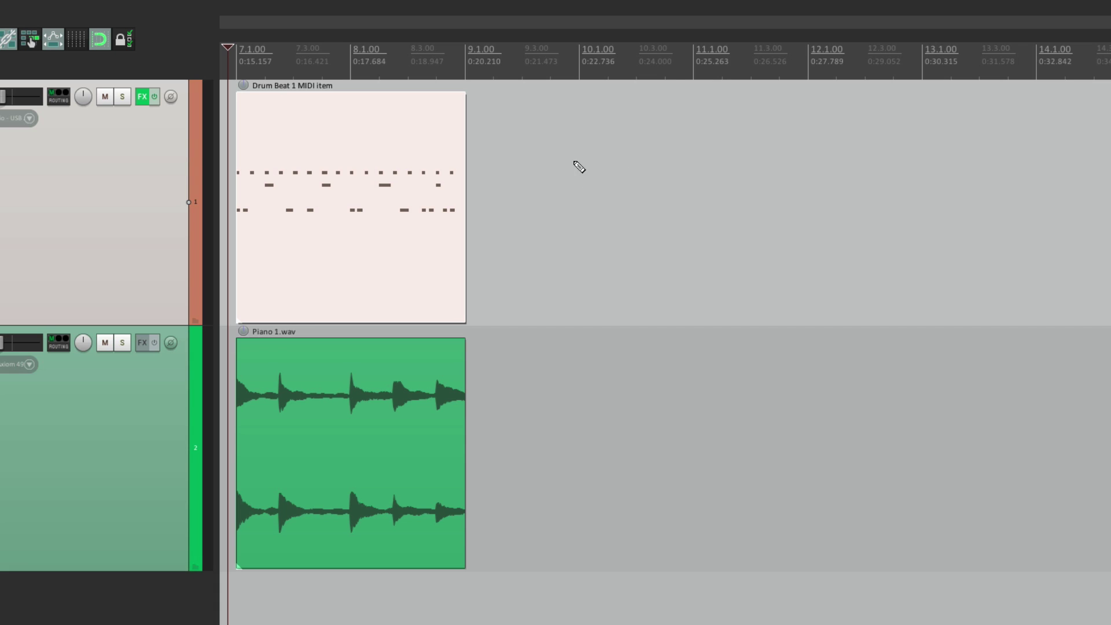
drag(562, 147, 690, 114)
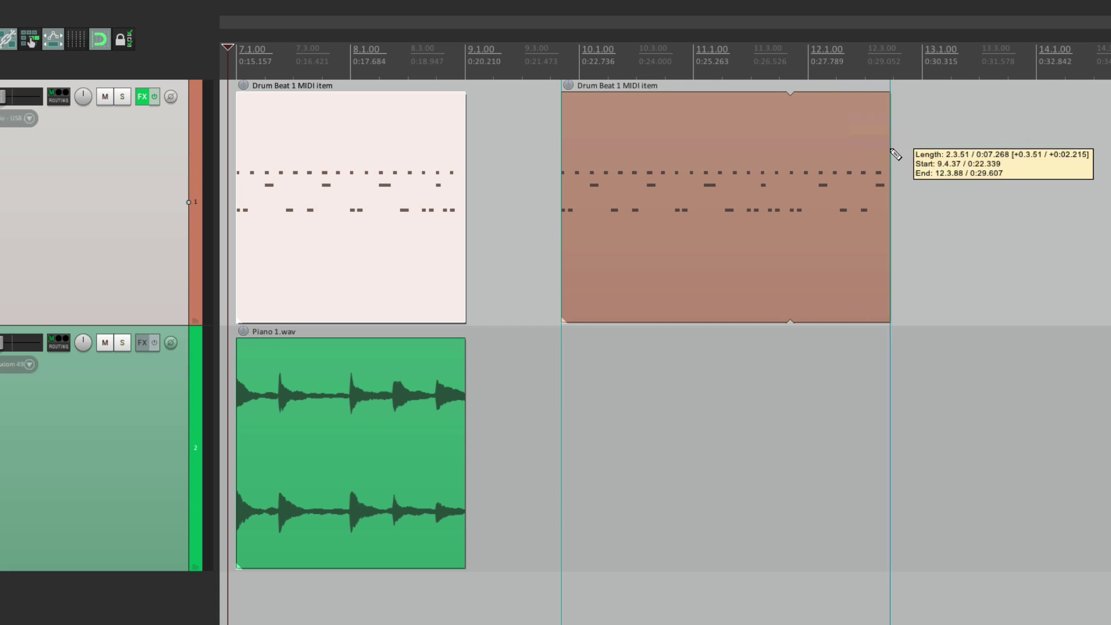
drag(895, 154, 937, 154)
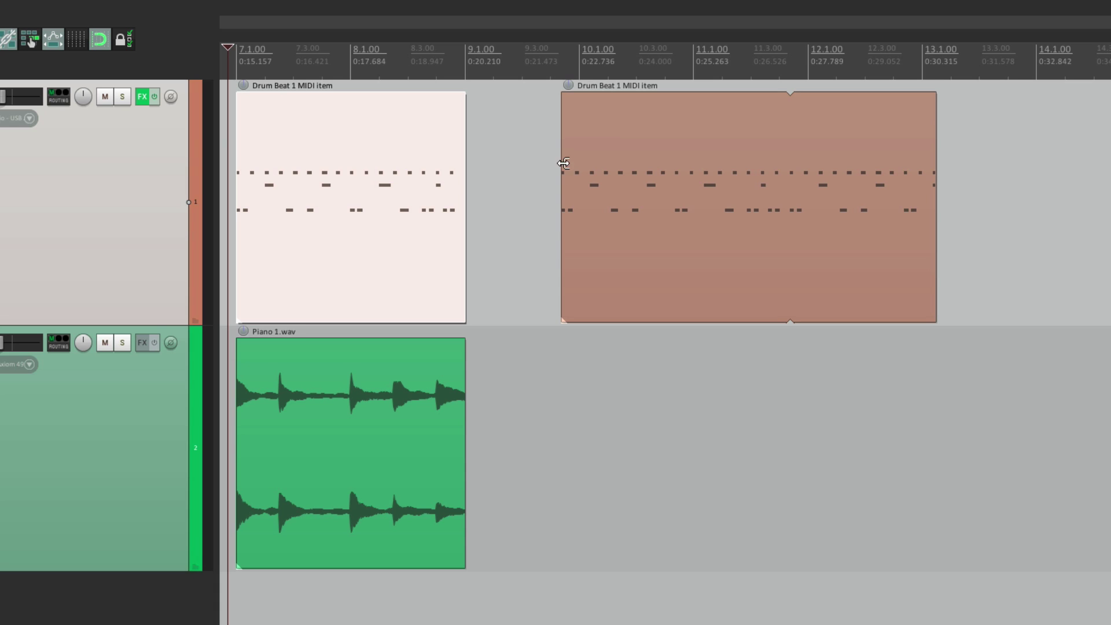
Draw a longer, looped copy of Piano 1.wav near bar 10 and select it
click(379, 365)
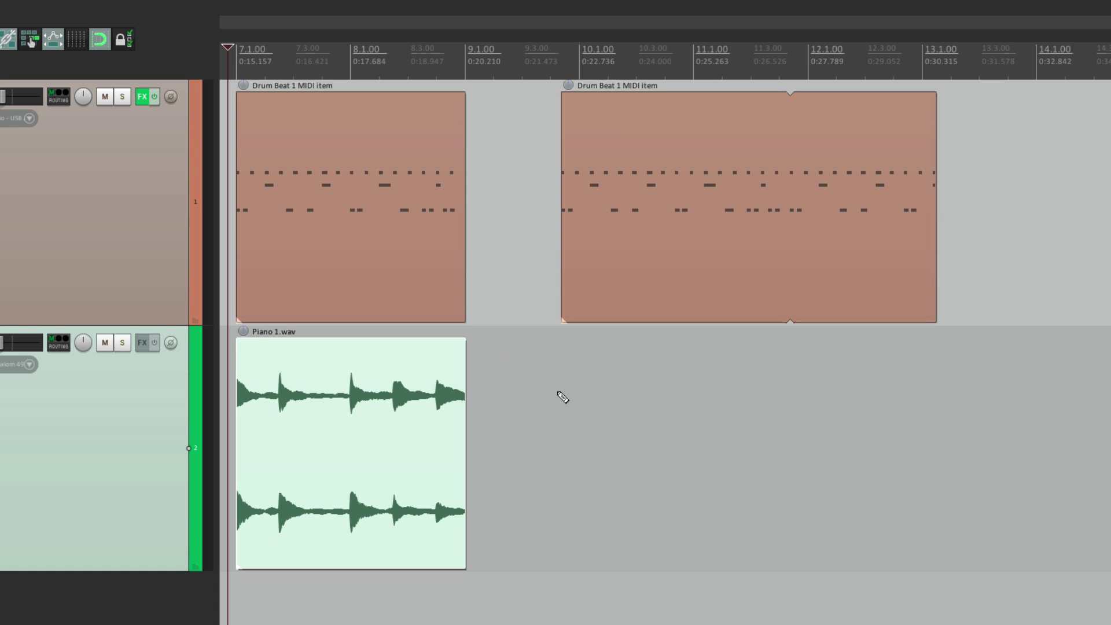
drag(542, 397, 1001, 397)
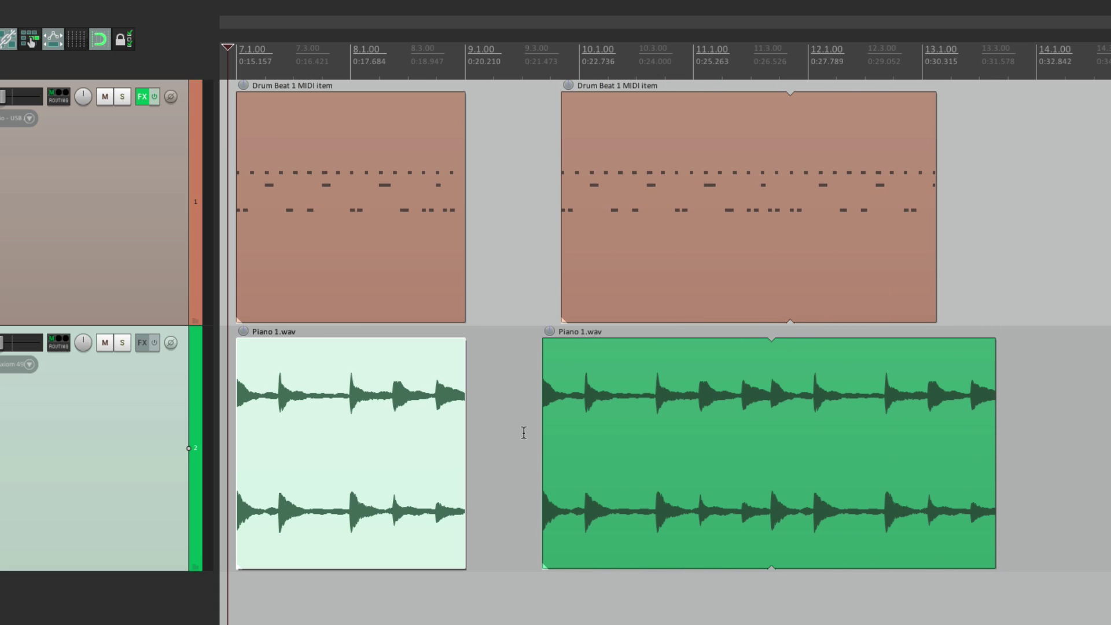
click(594, 408)
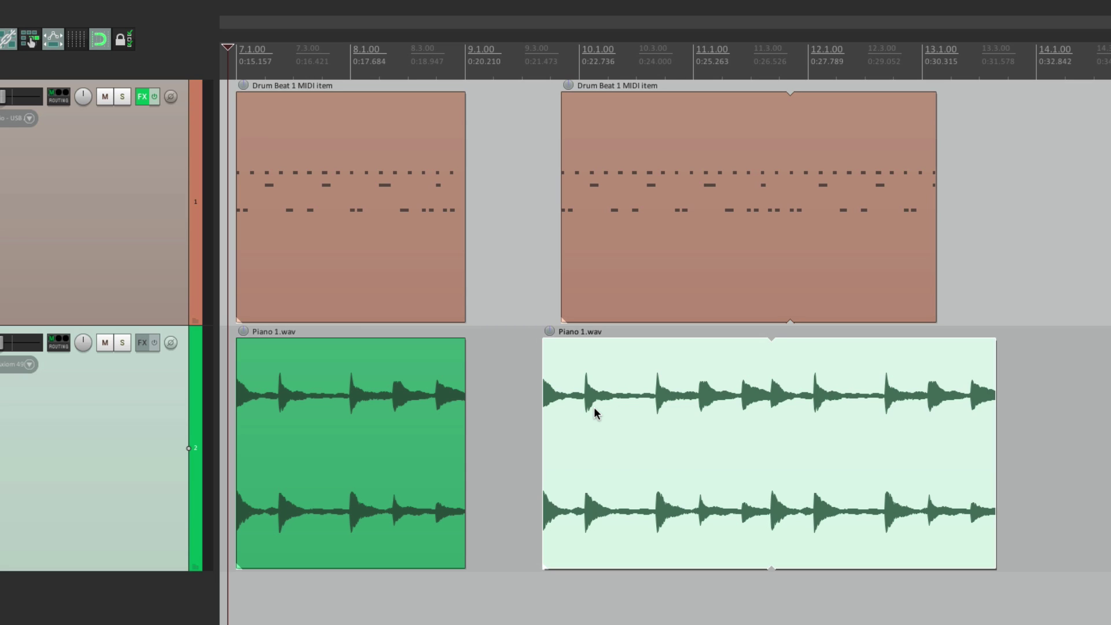
Delete the piano and drum beat copies at bar 10
key(Delete)
click(604, 191)
key(Delete)
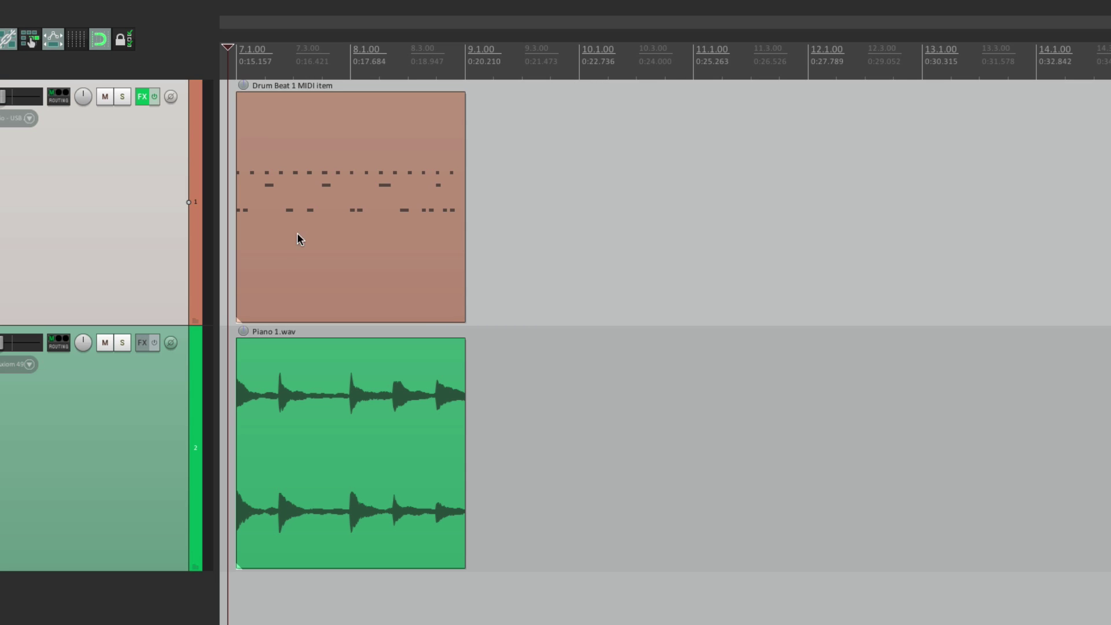
Play the project from just before the original items, then select Drum Beat 1
scroll(279, 235, up, 5)
scroll(397, 204, left, 4)
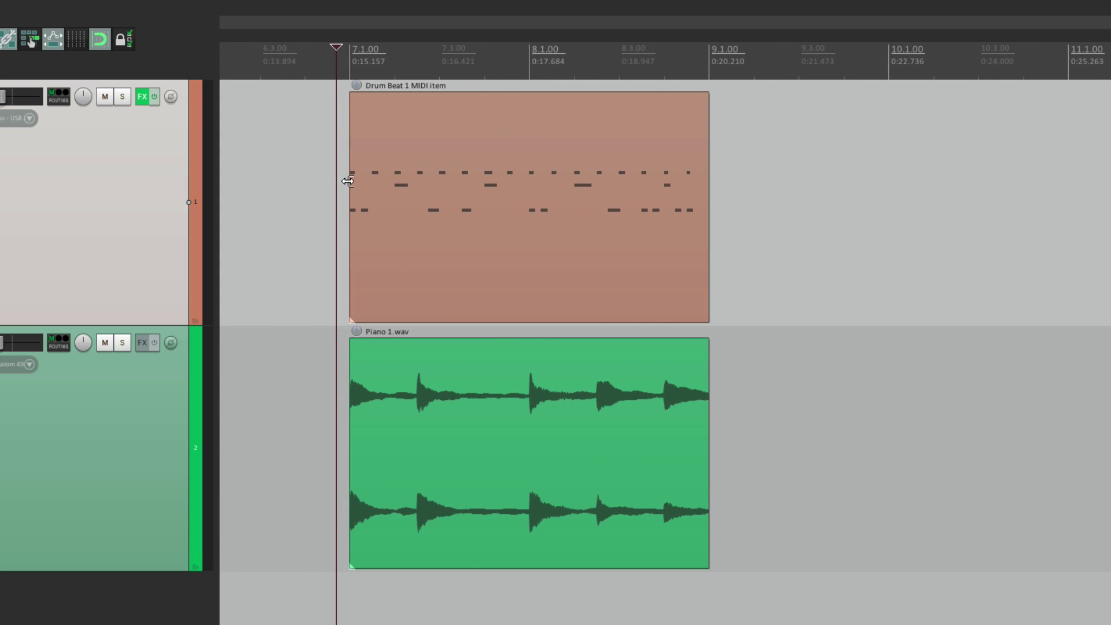
click(332, 226)
key(space)
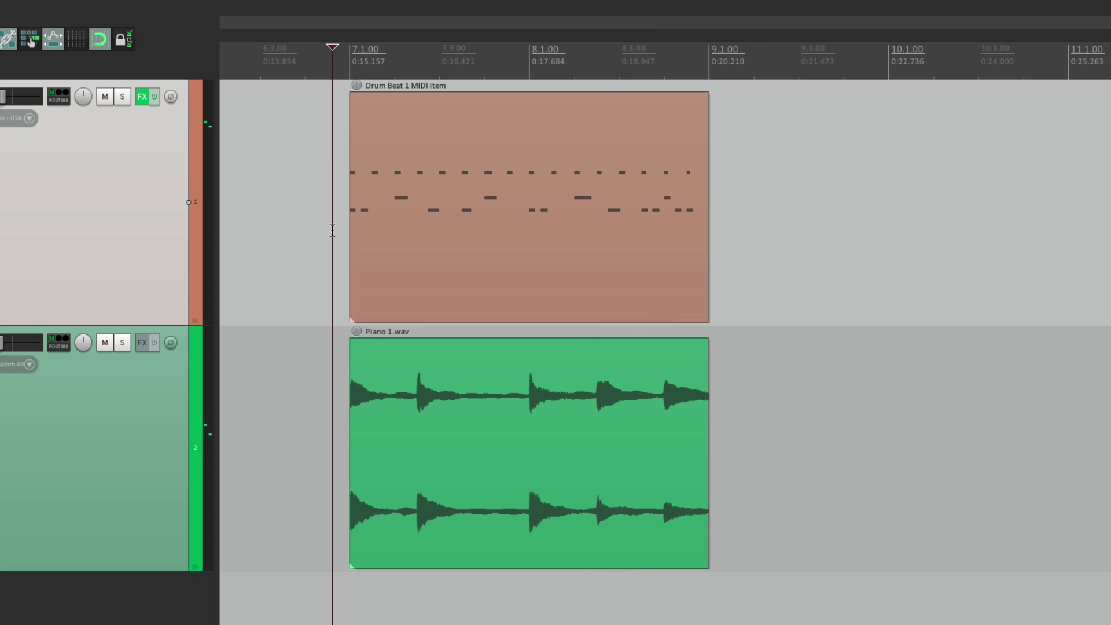
scroll(497, 197, down, 3)
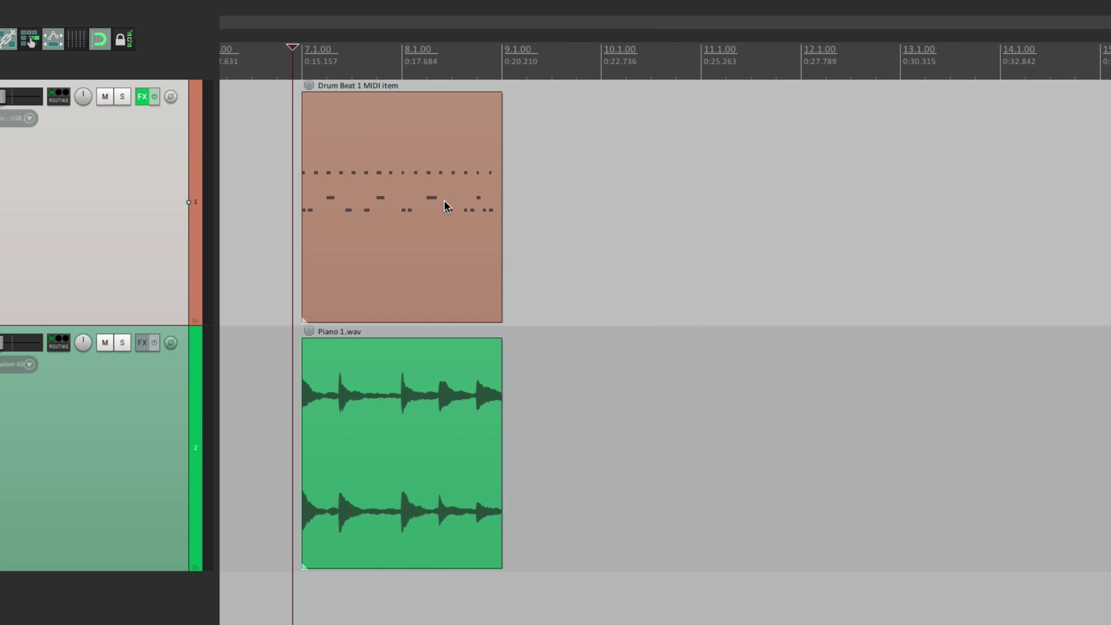
click(402, 137)
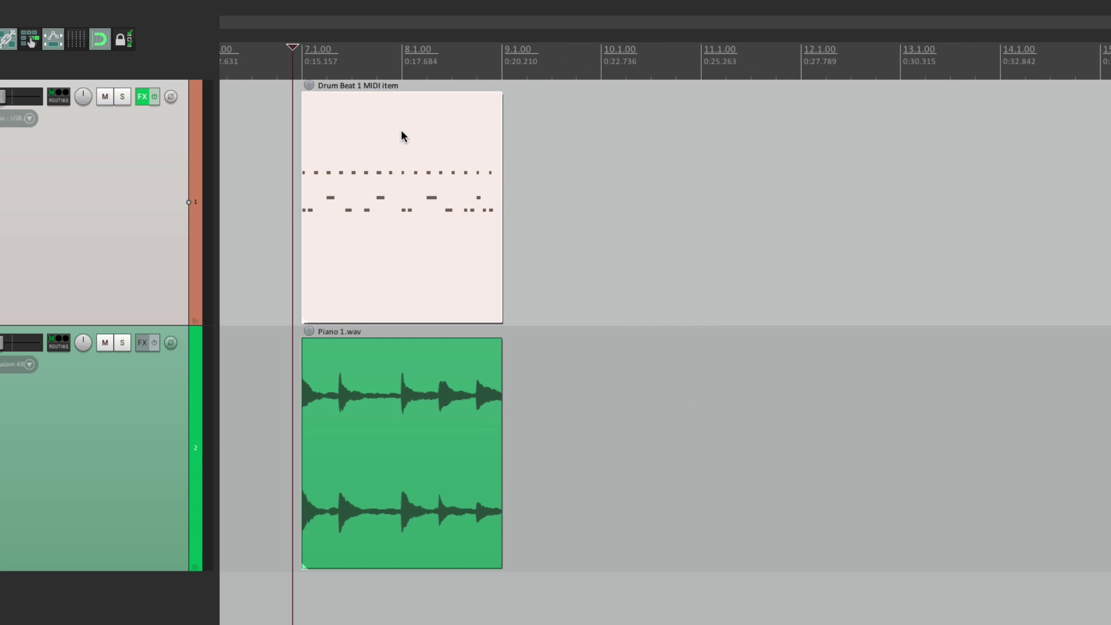
With both items selected, draw Drum Beat 1 and Piano 1.wav copies from bar 10.1 to 13.1
ctrl+click(396, 393)
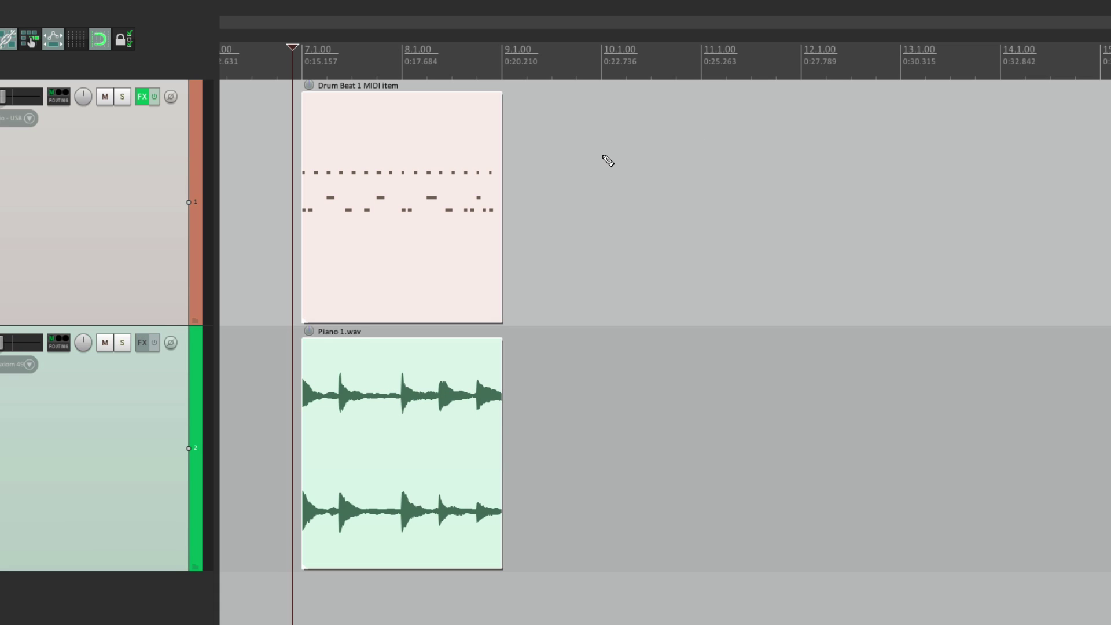
mouse_move(608, 161)
mouse_down()
mouse_move(717, 128)
mouse_move(900, 128)
mouse_up()
mouse_move(615, 369)
mouse_down()
mouse_move(702, 355)
mouse_move(899, 367)
mouse_up()
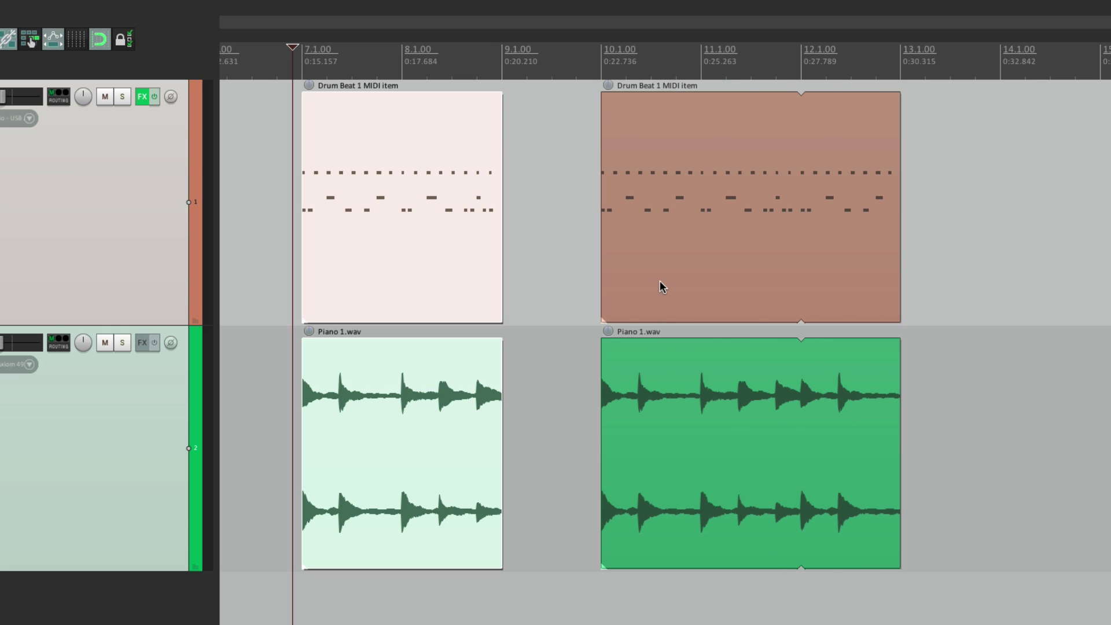
Play the new copies from the gap before them, then stop
click(588, 233)
key(space)
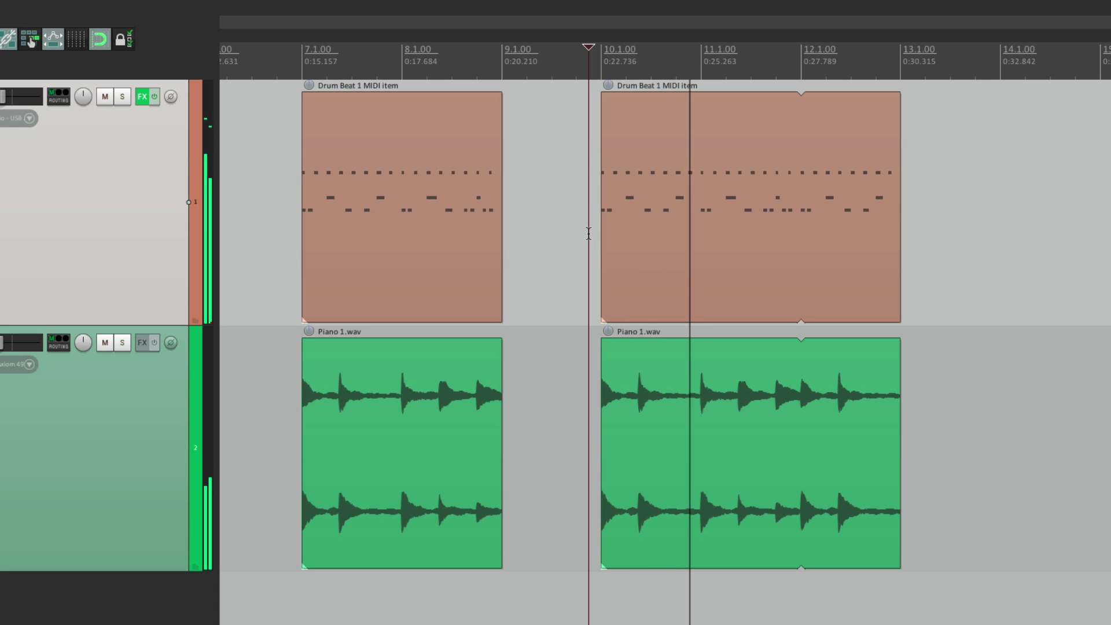
key(space)
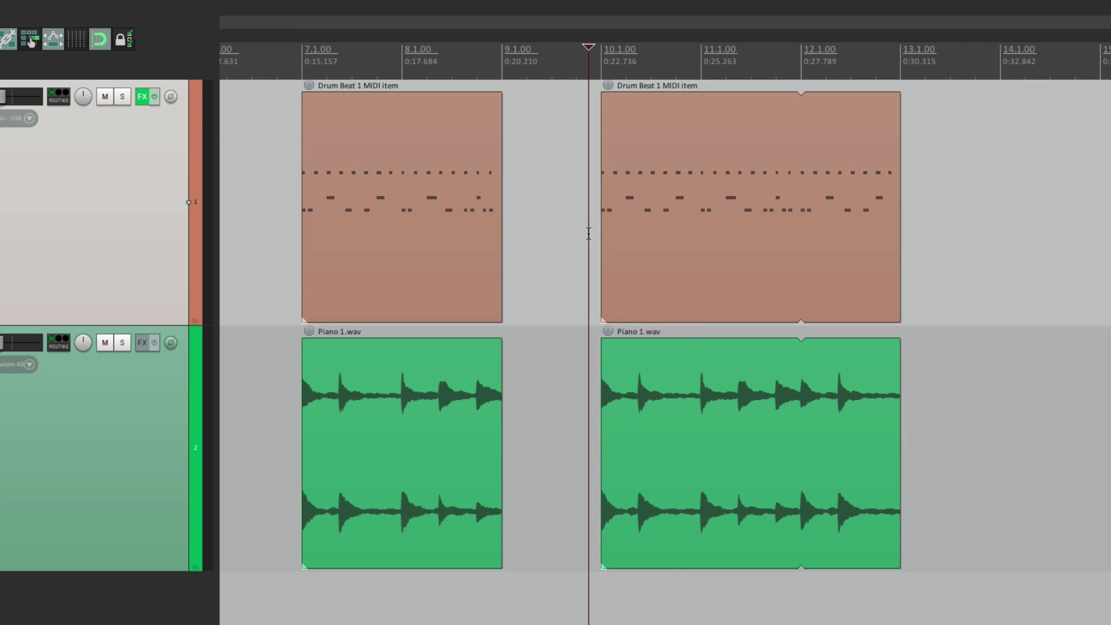
Delete the New Hi Hat notes from the original drum item in the MIDI editor
double_click(342, 183)
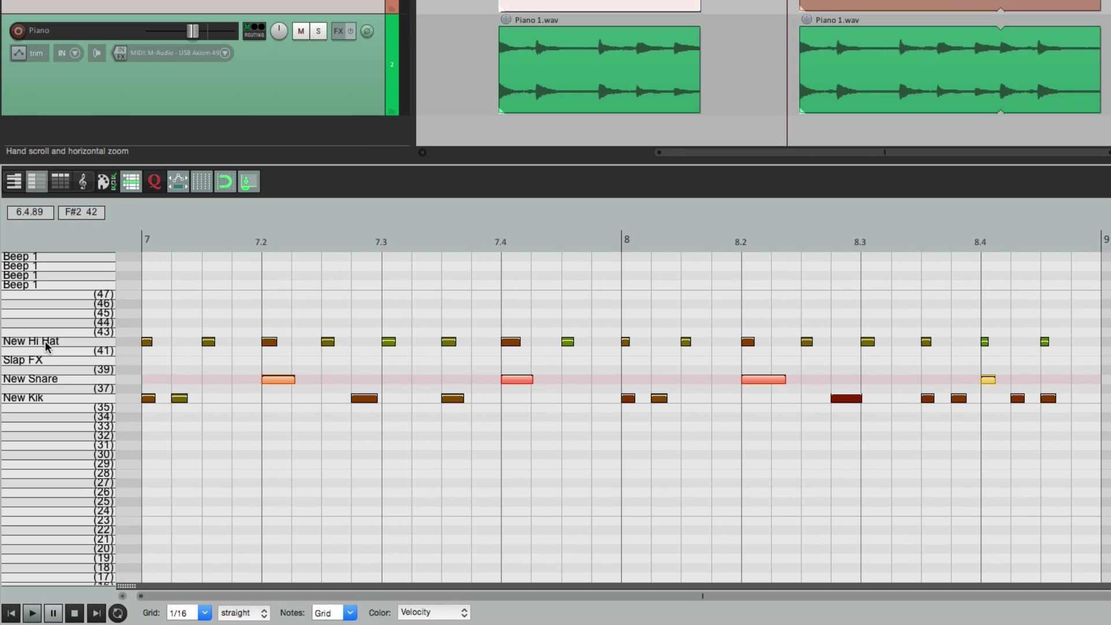
click(46, 342)
key(Delete)
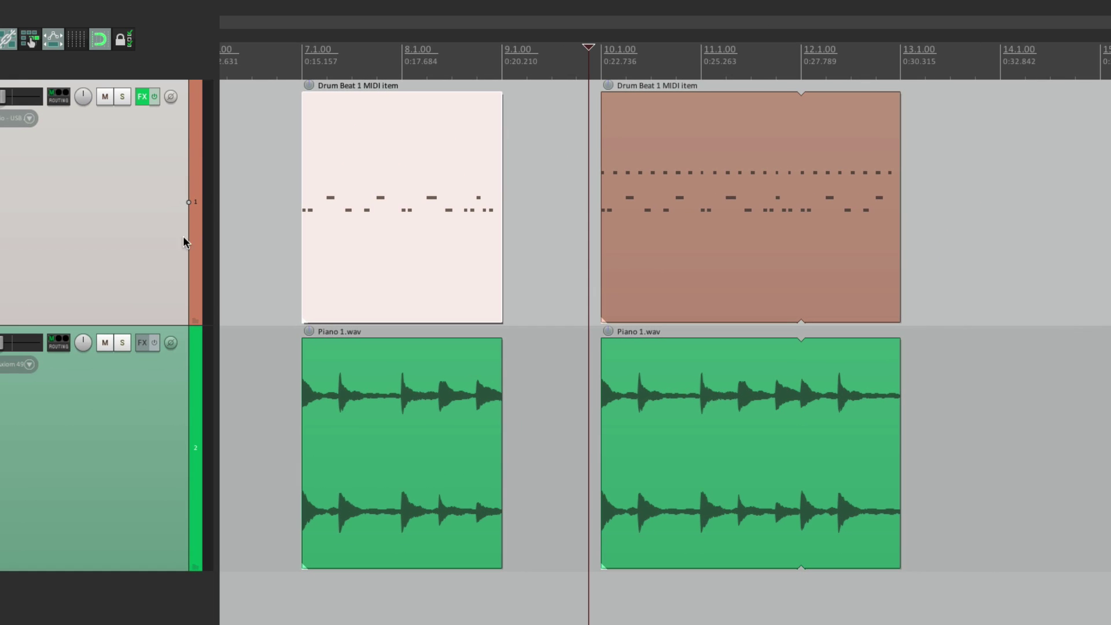
Play the edited drums from bar 7, then from just before bar 10
click(293, 221)
key(space)
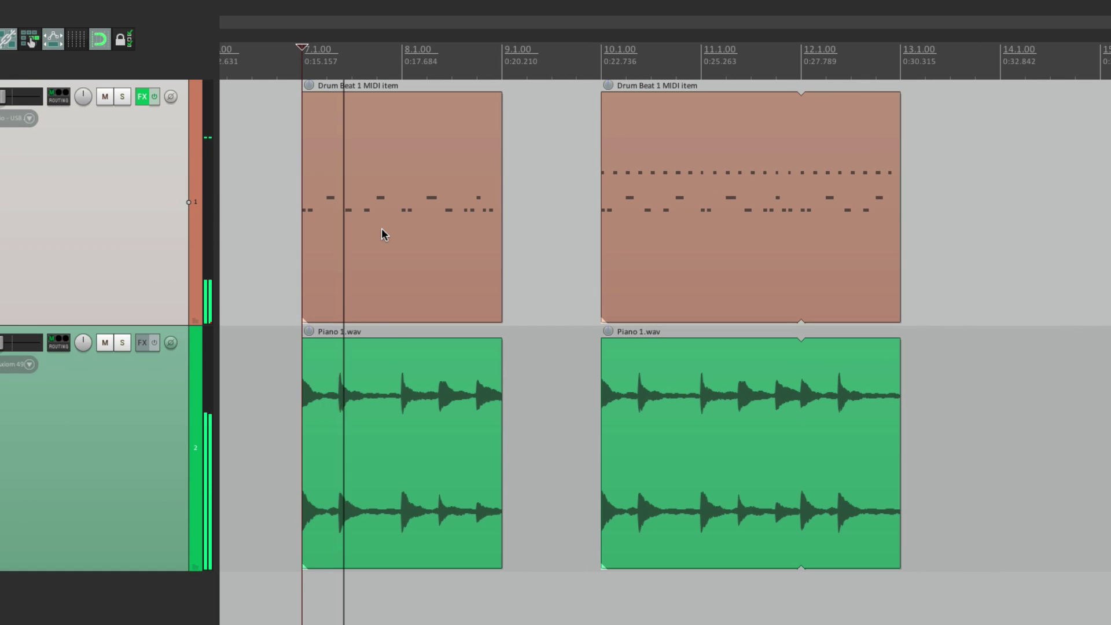
key(space)
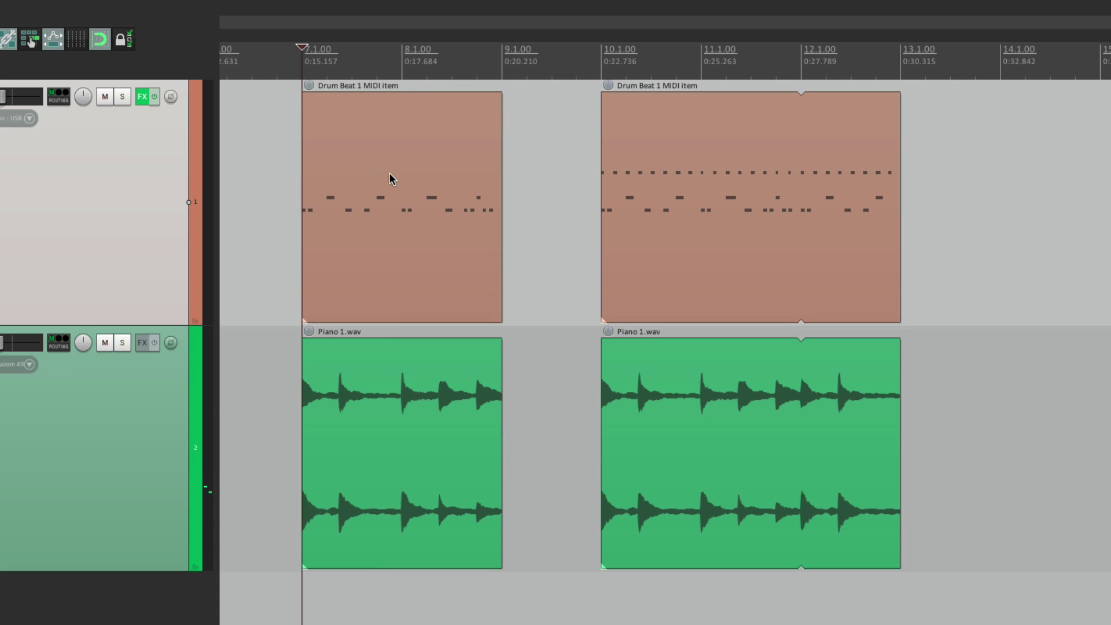
click(598, 210)
click(591, 226)
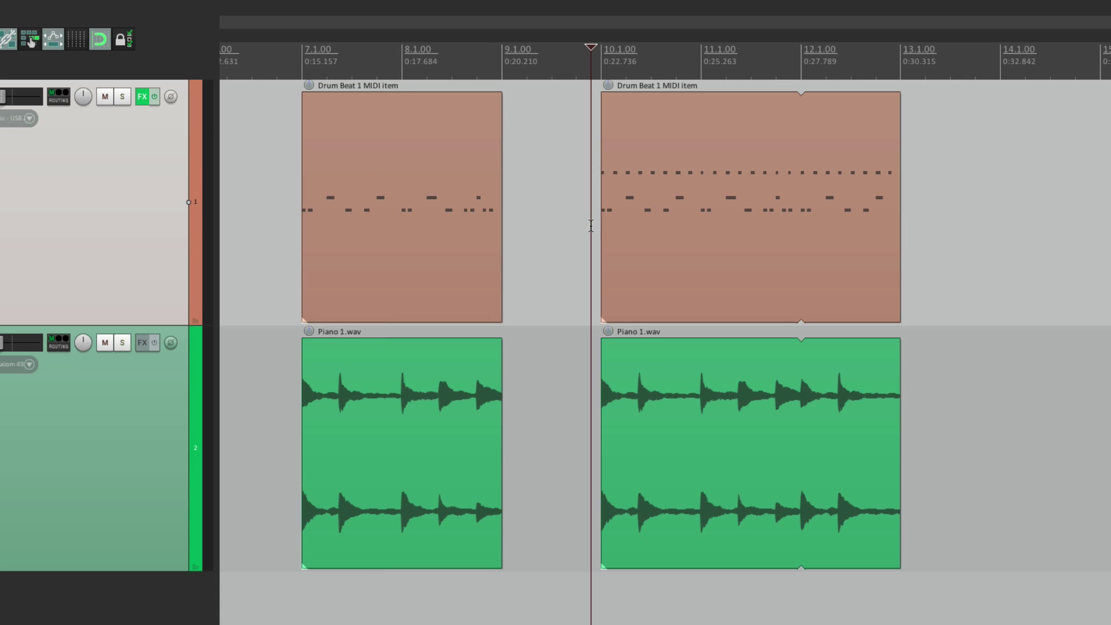
key(space)
key(space)
Undo the copies and hi-hat deletion, then play from before the original items
key(ctrl+z)
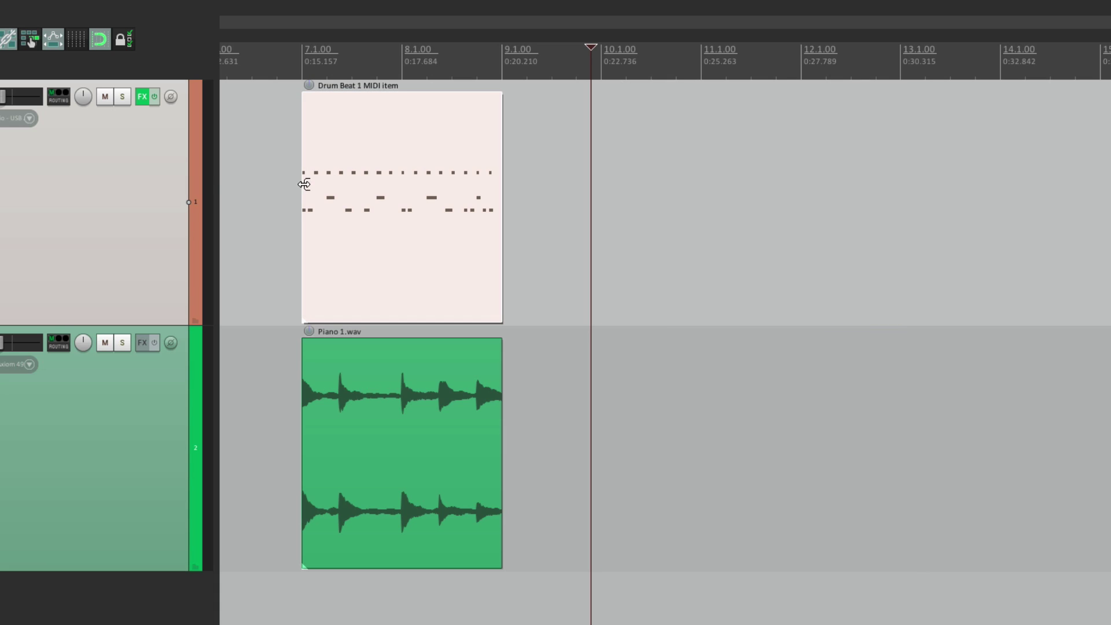
click(290, 202)
key(space)
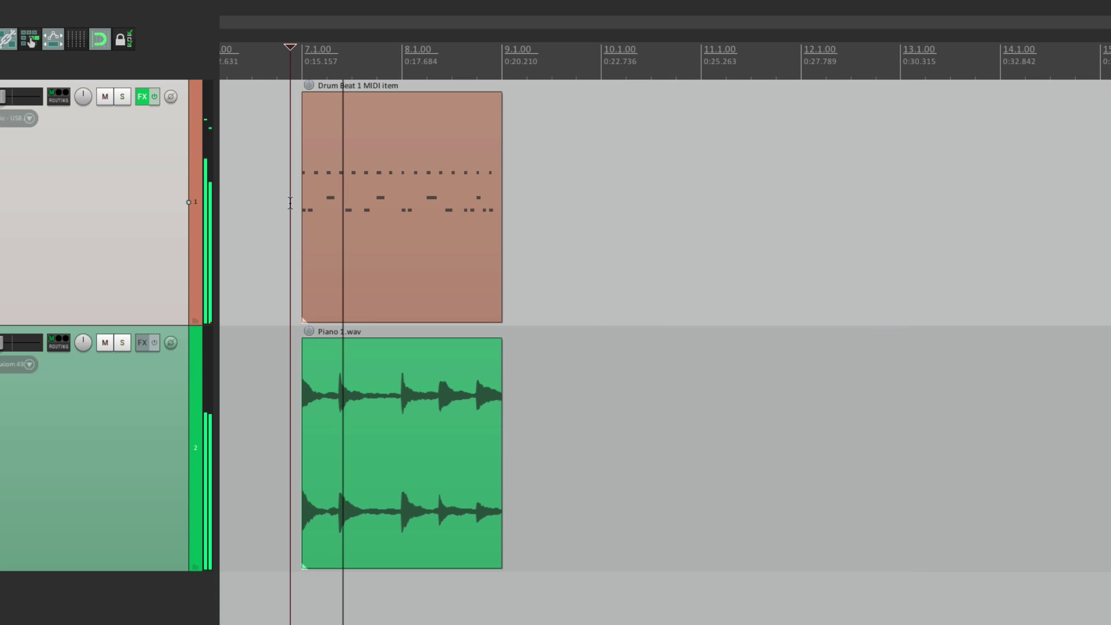
key(space)
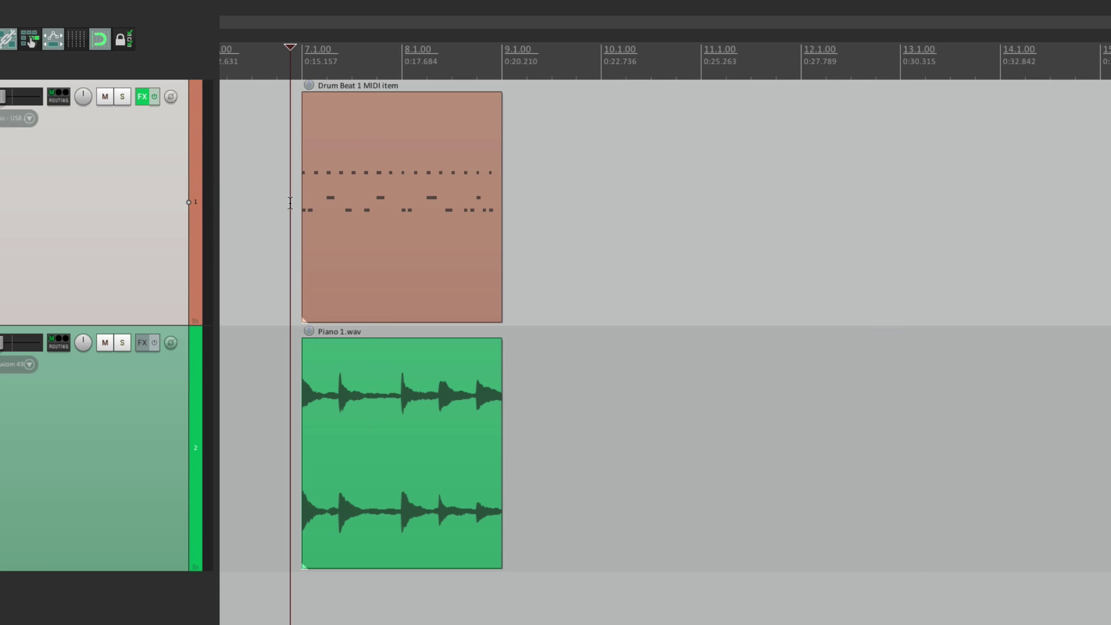
Open Preferences to the Mouse Modifiers page showing left-drag behaviours
key(ctrl+p)
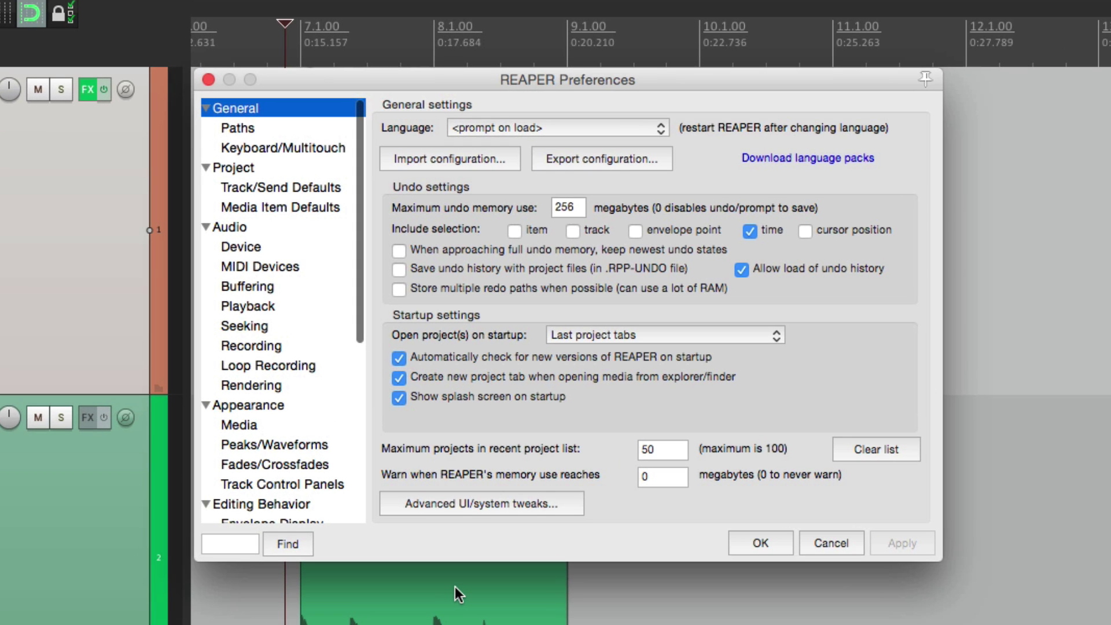
scroll(335, 342, down, 5)
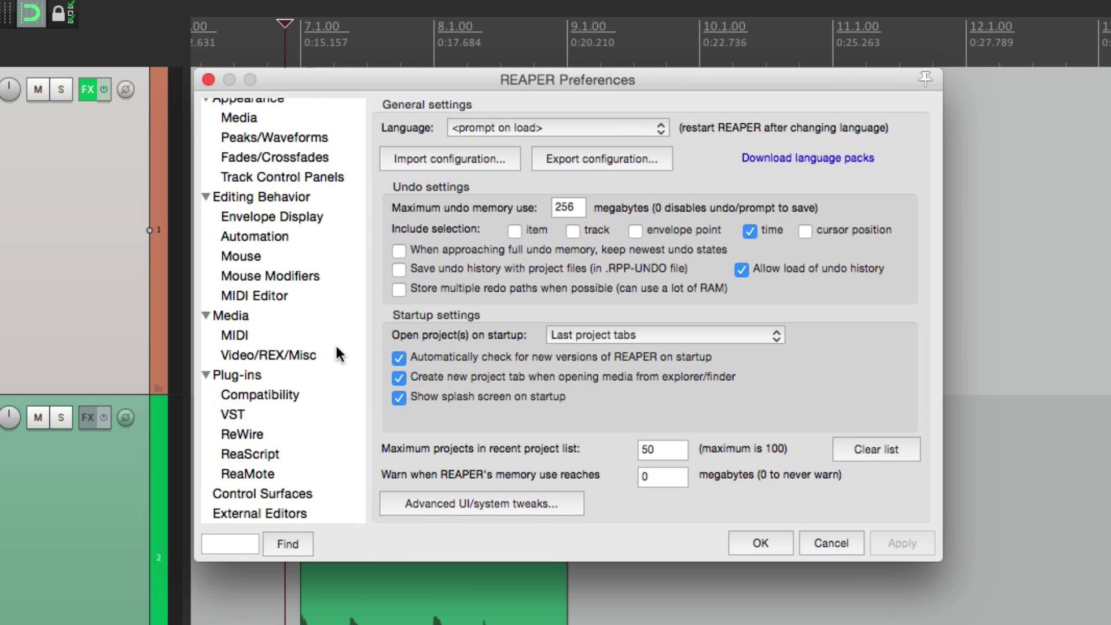
click(320, 275)
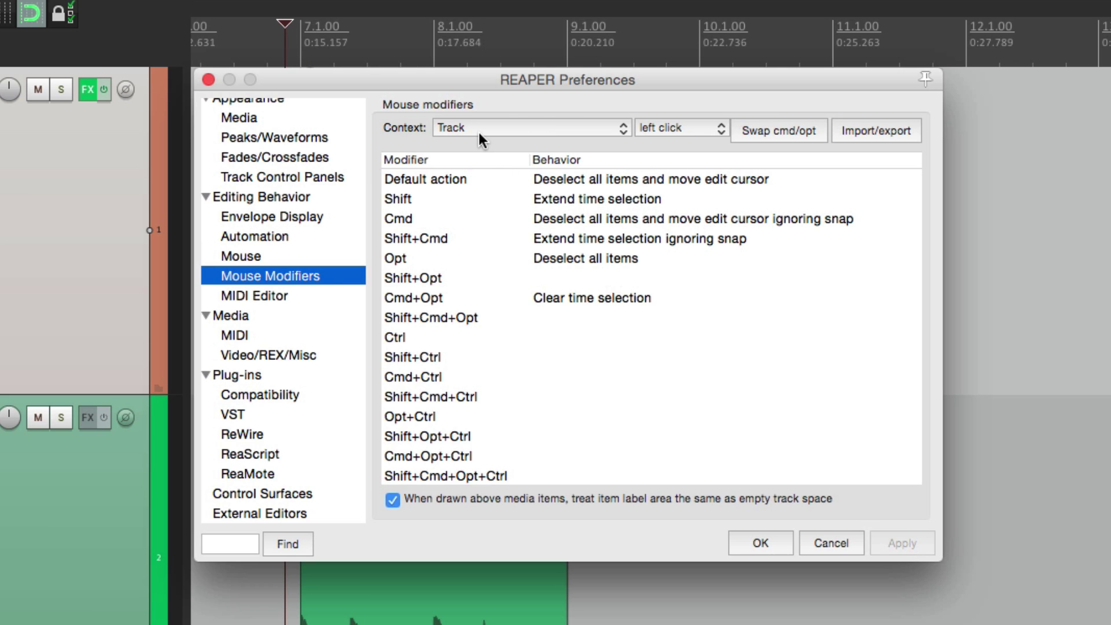
click(668, 129)
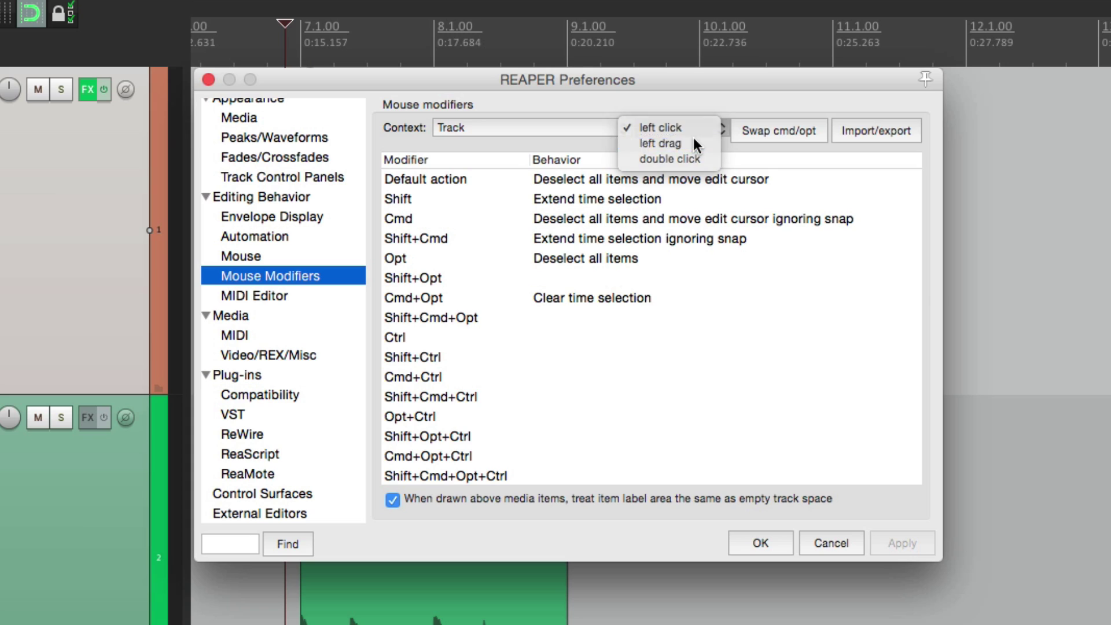
click(694, 143)
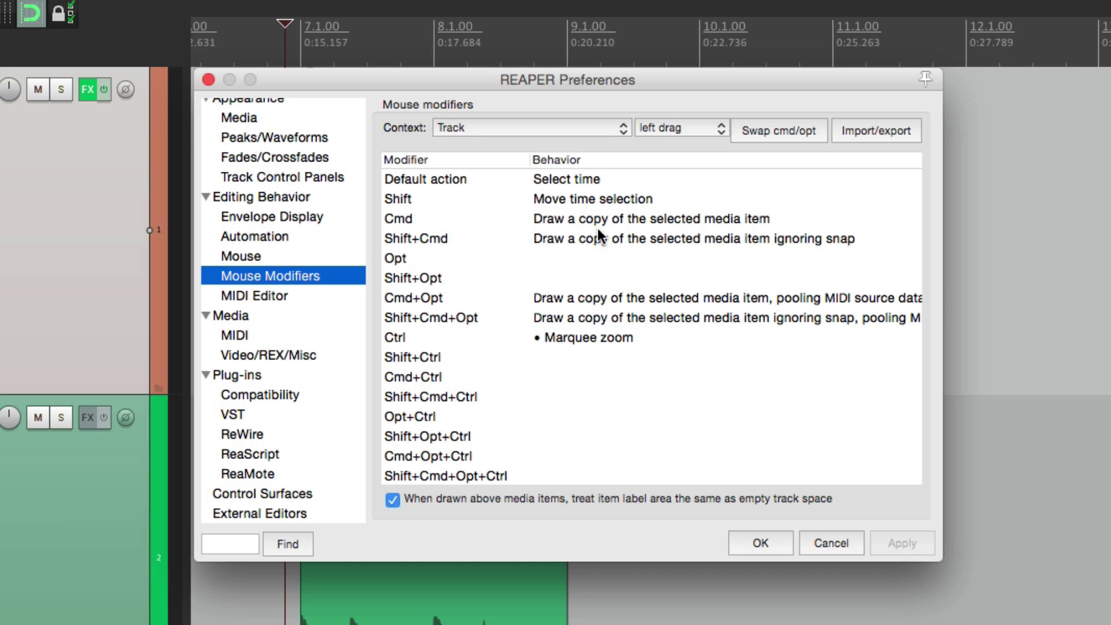
Compare the draw-copy and pooled MIDI copy behaviours, then close Preferences with OK
click(496, 223)
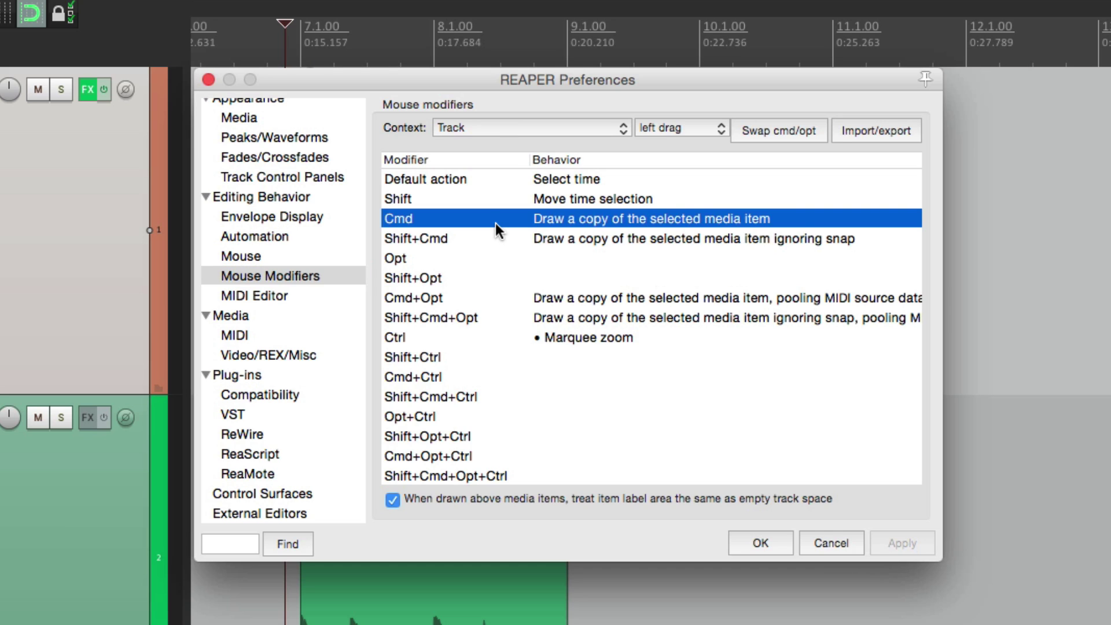
click(573, 242)
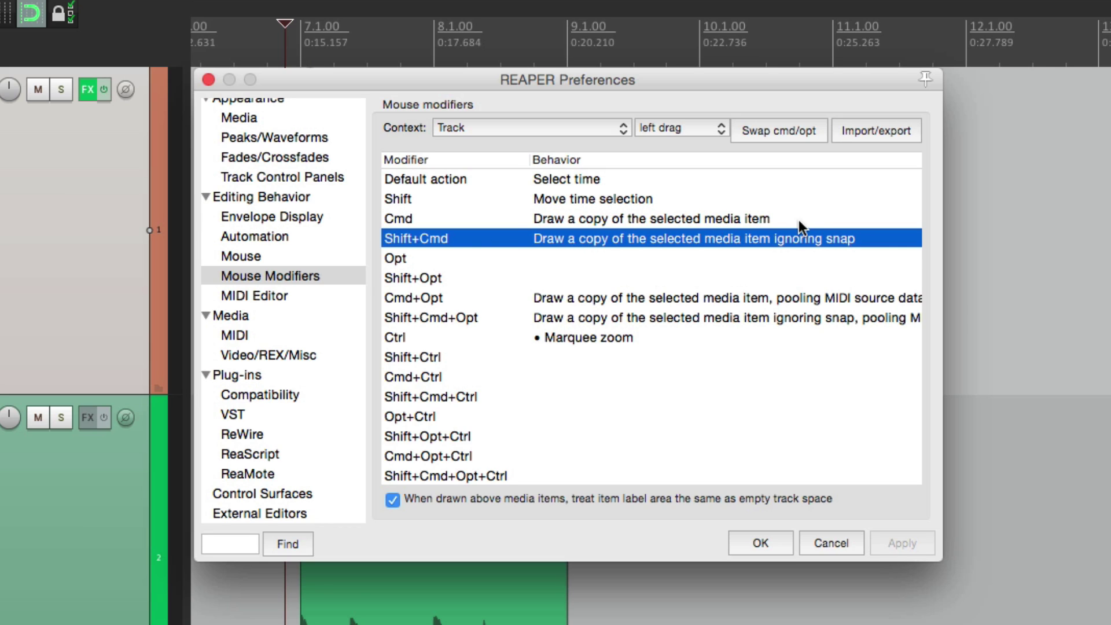
click(473, 297)
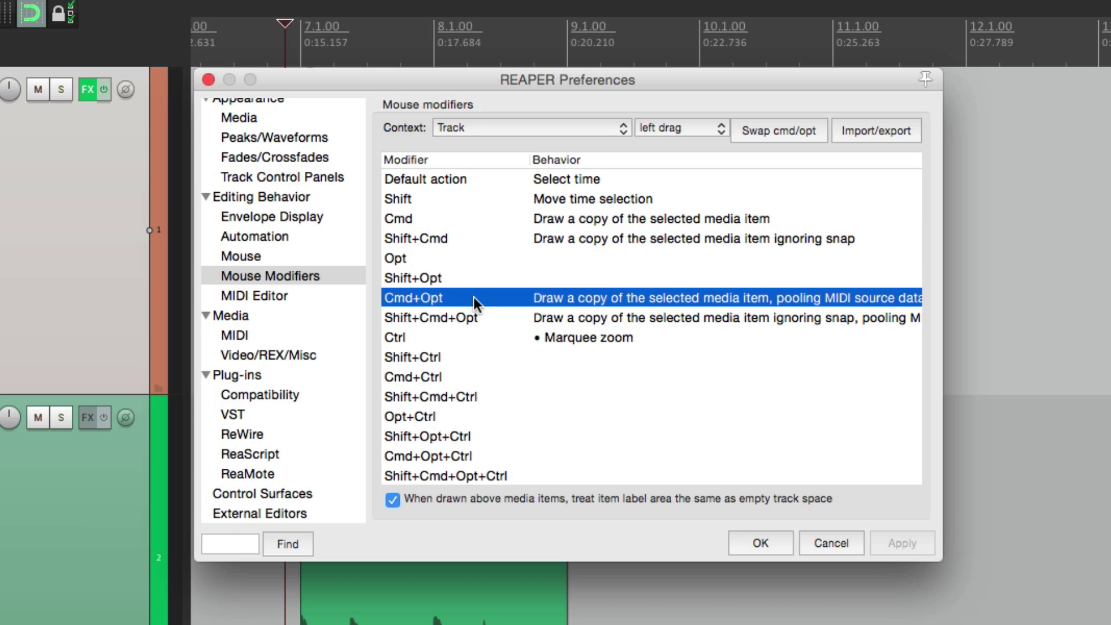
click(488, 312)
click(484, 298)
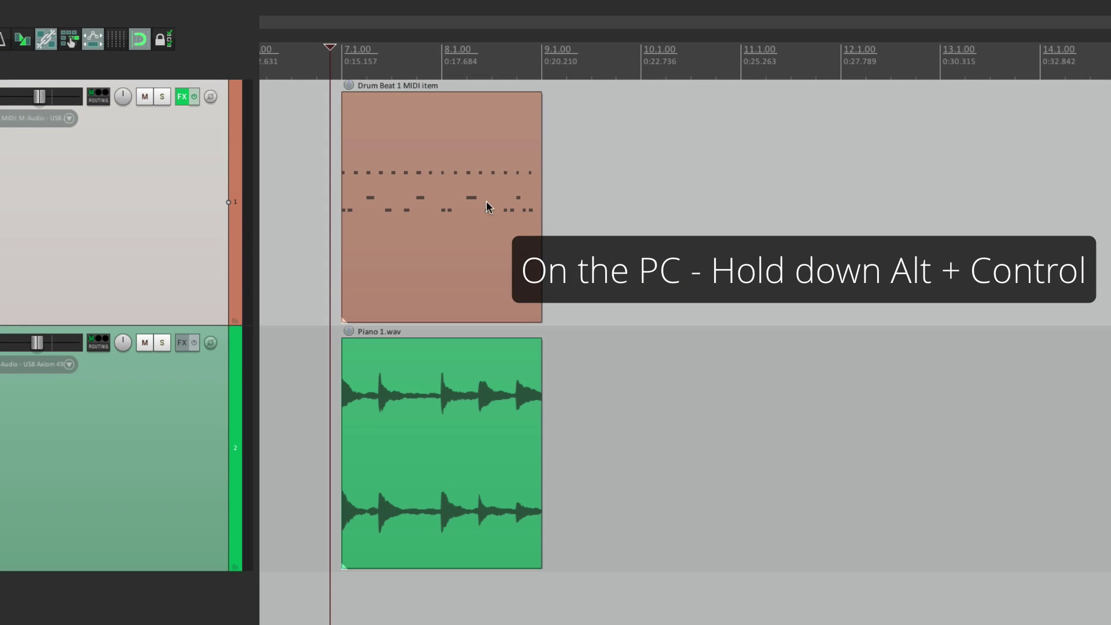
click(473, 148)
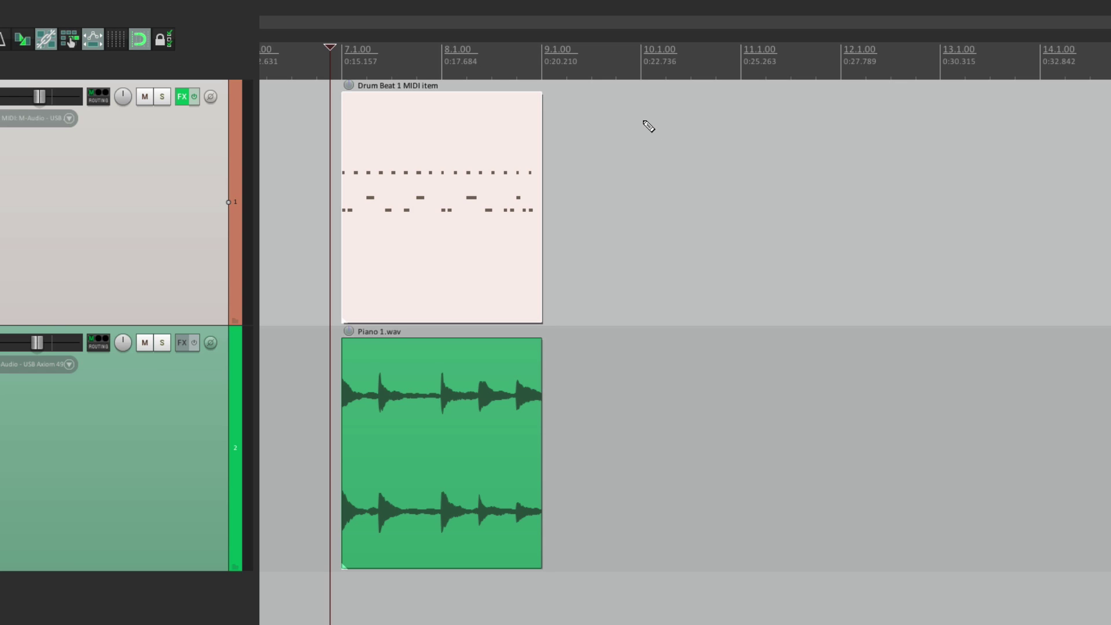
Draw a pooled Drum Beat 1 copy and a Piano 1.wav copy at 10.1.00, then play them
drag(642, 110, 845, 109)
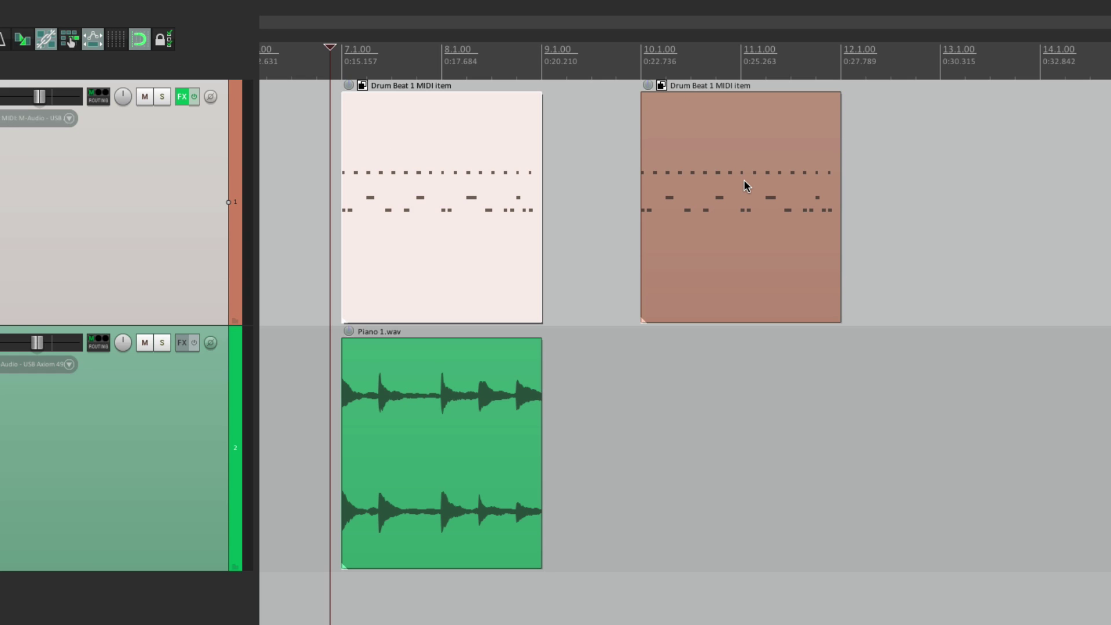
click(451, 386)
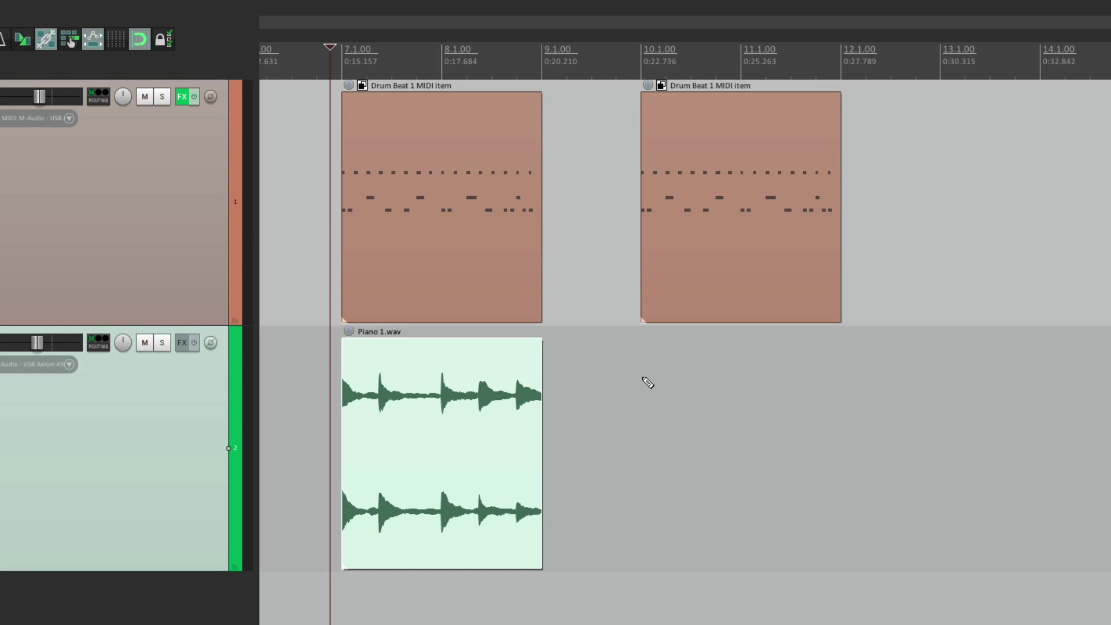
drag(643, 380, 841, 380)
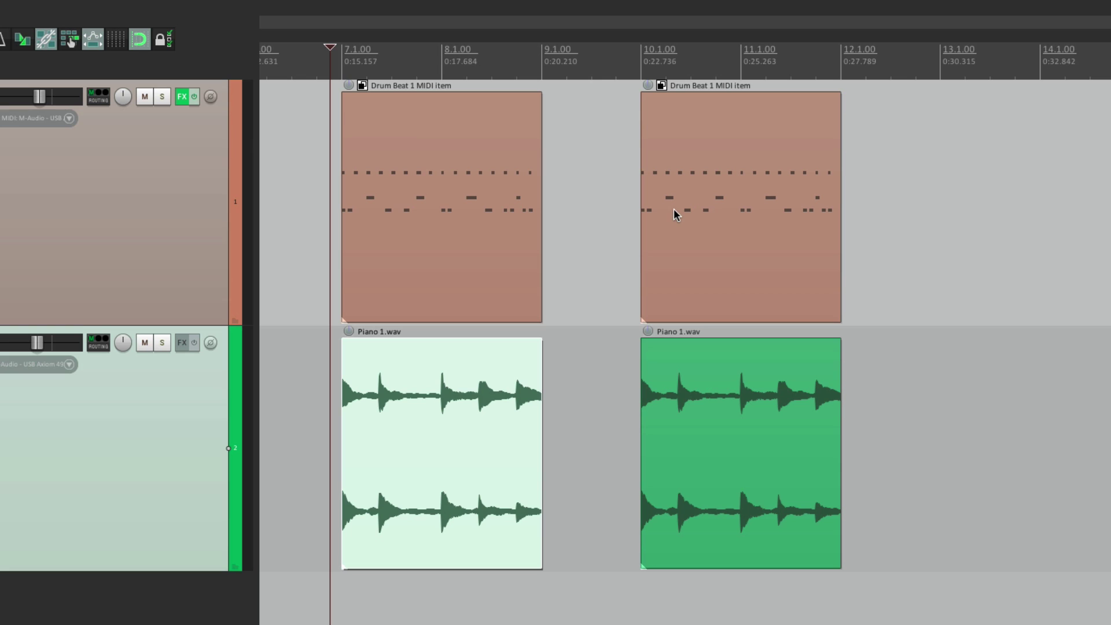
click(630, 350)
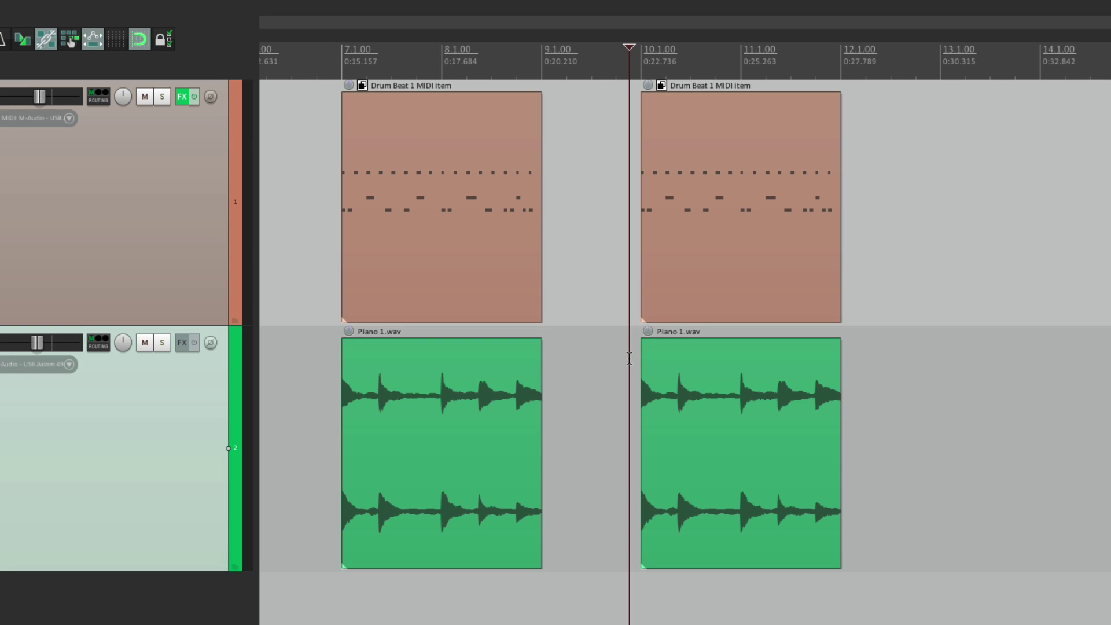
key(space)
key(space)
Delete all New Hi Hat notes from the pooled drum item and close the MIDI editor
double_click(519, 173)
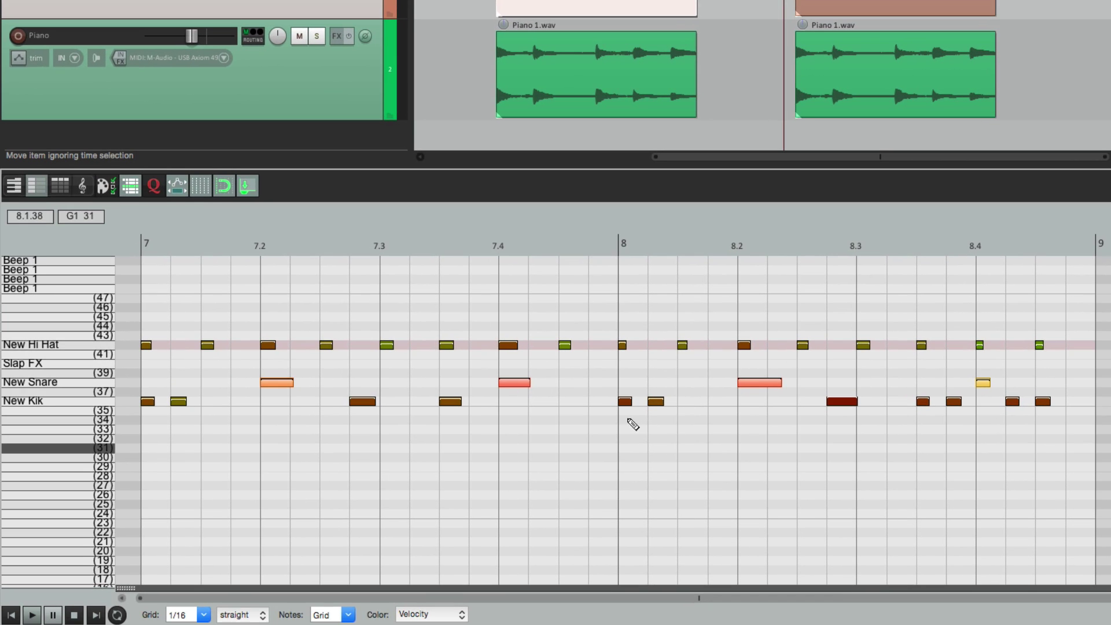
click(90, 347)
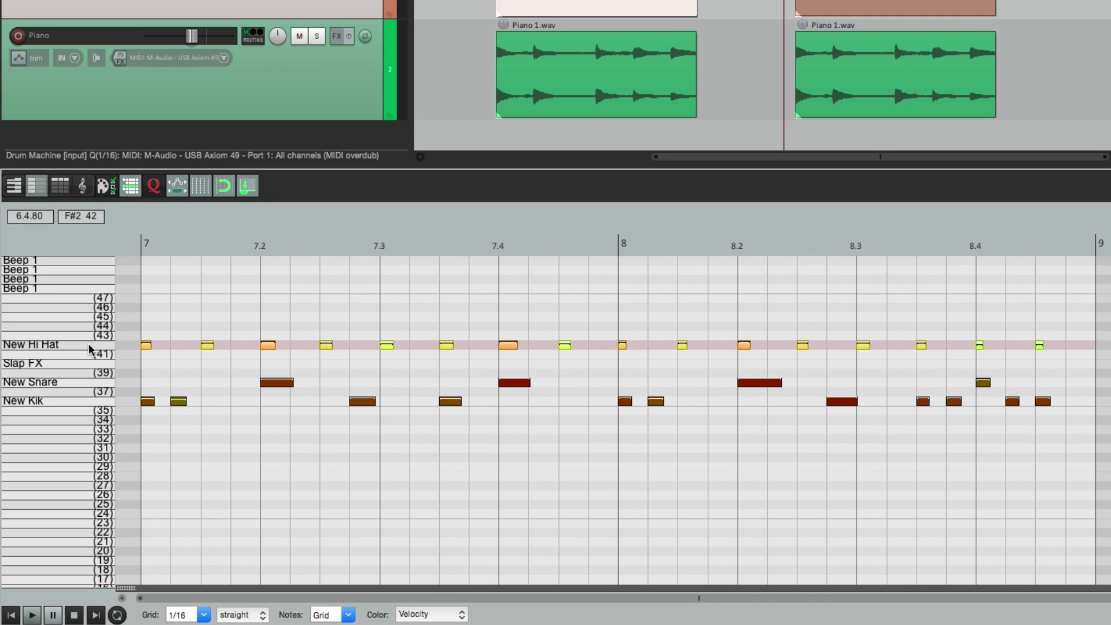
key(Delete)
key(Escape)
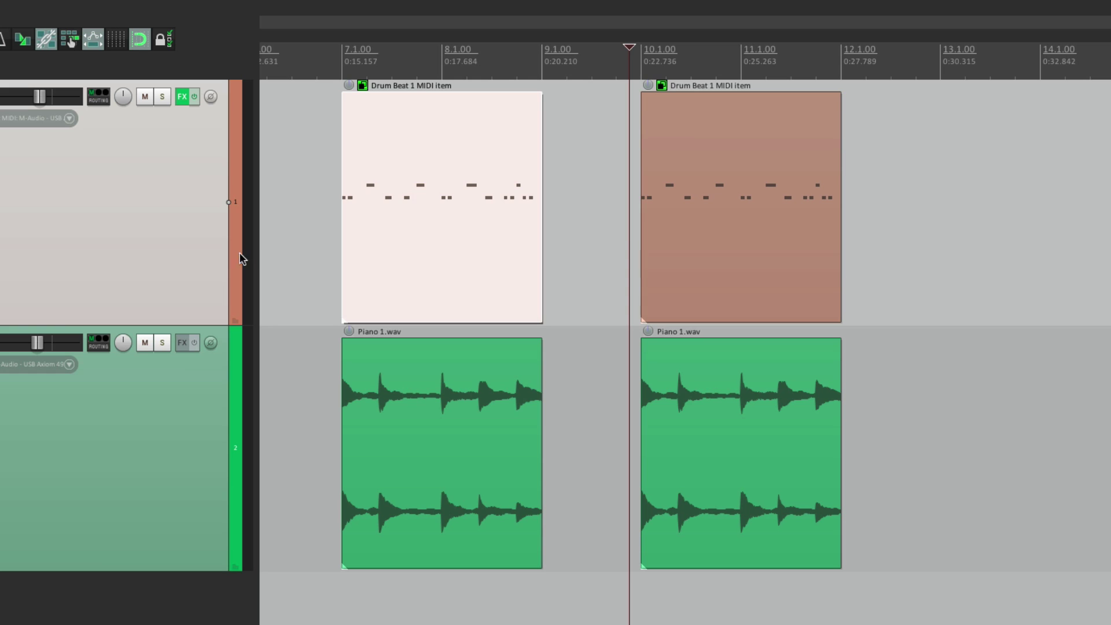
Play the original pair from before 7.1.00, then the second pair of items
click(327, 229)
key(space)
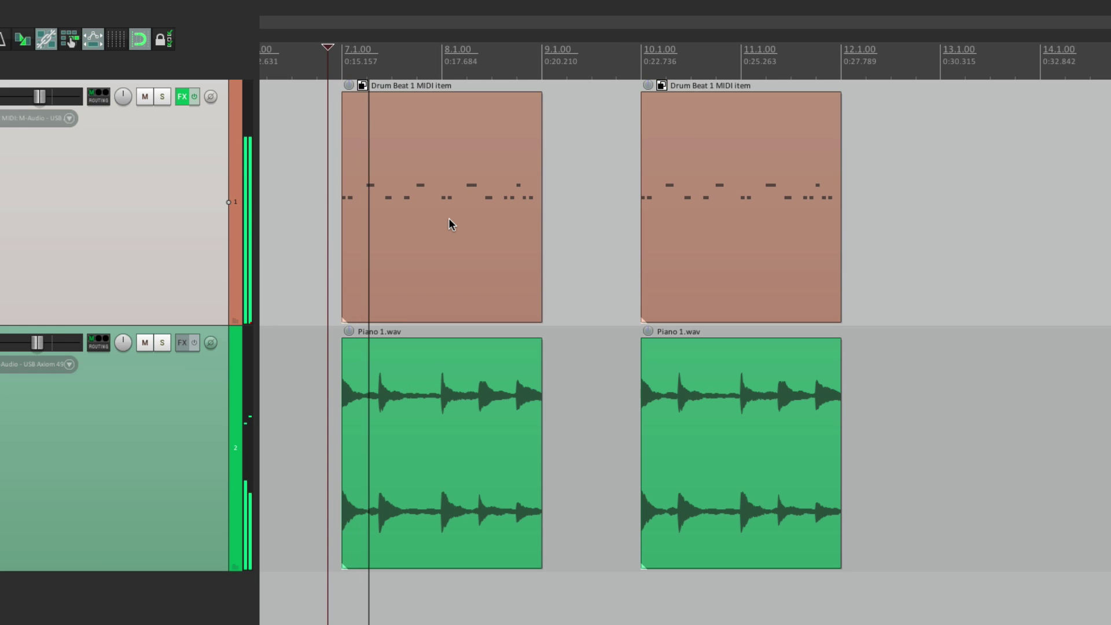
key(space)
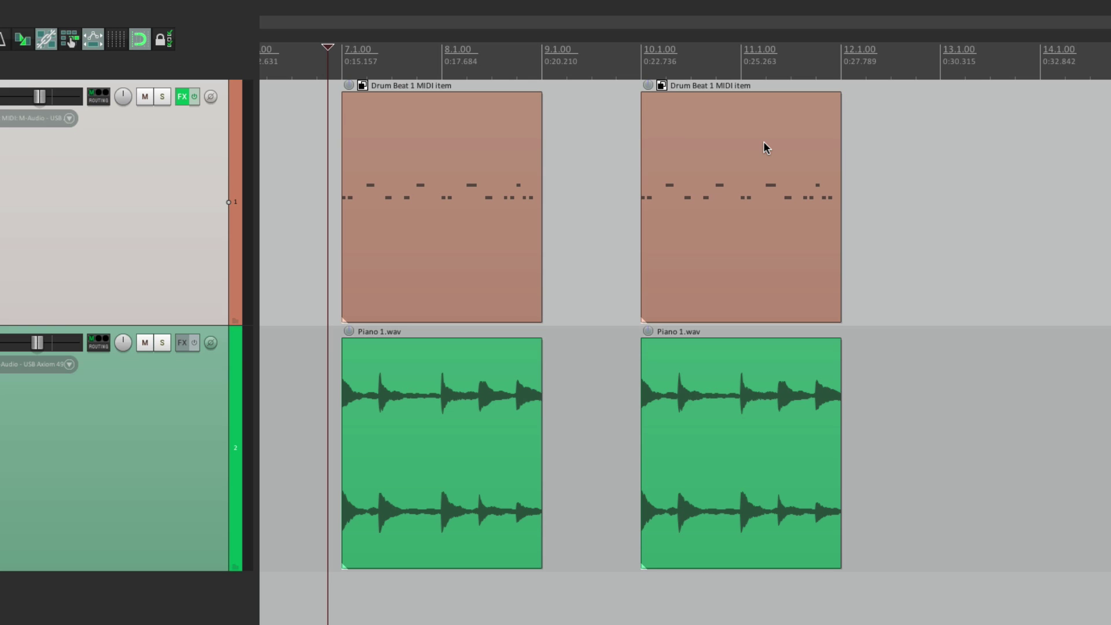
click(636, 197)
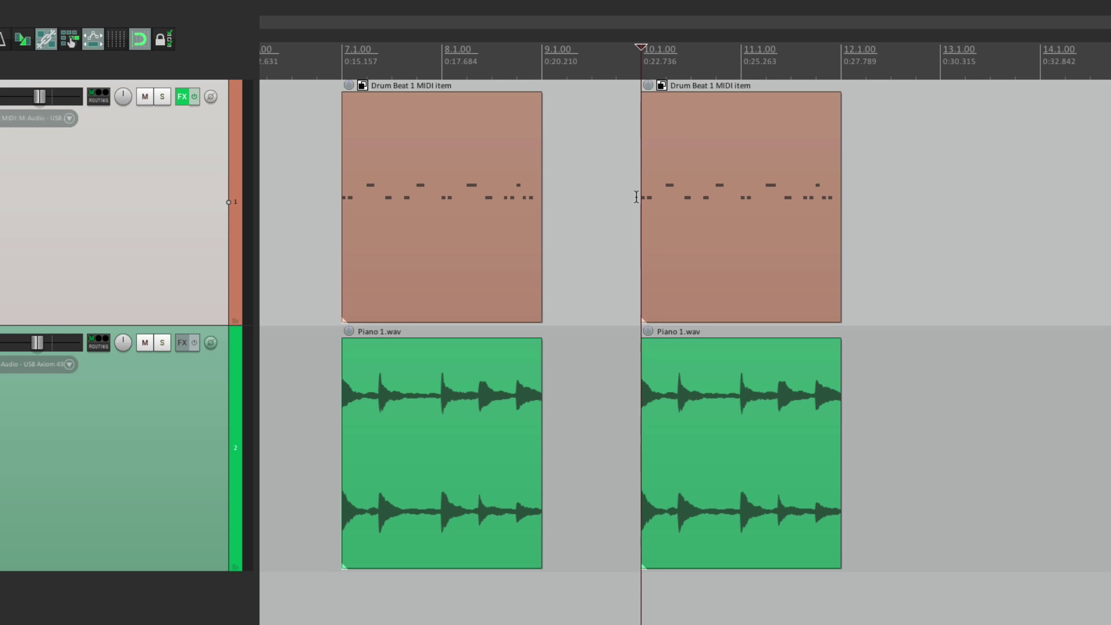
key(space)
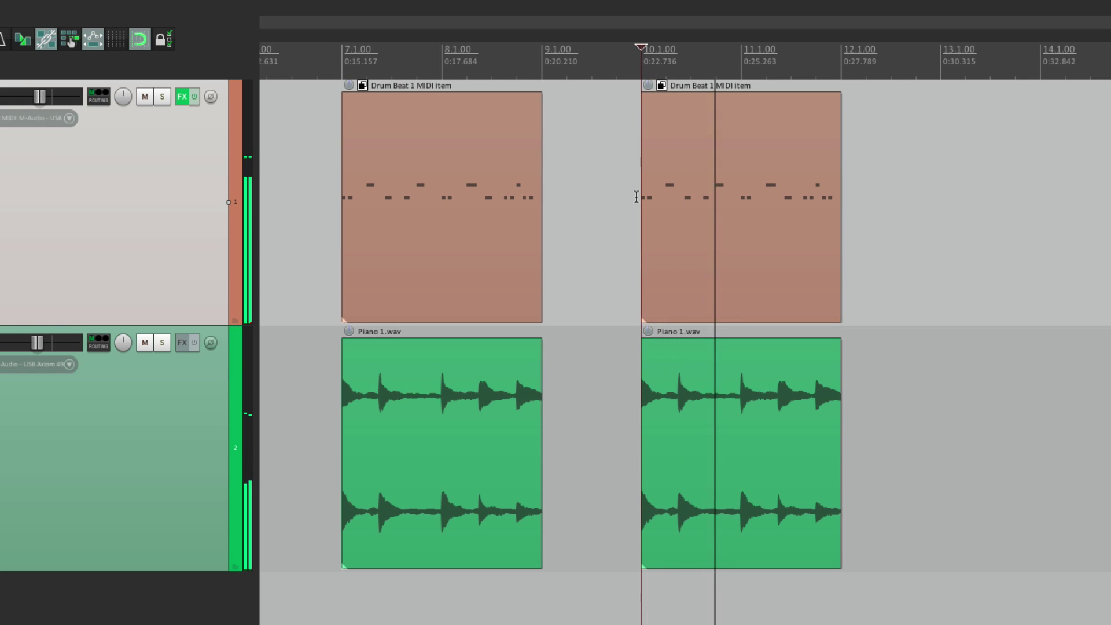
key(space)
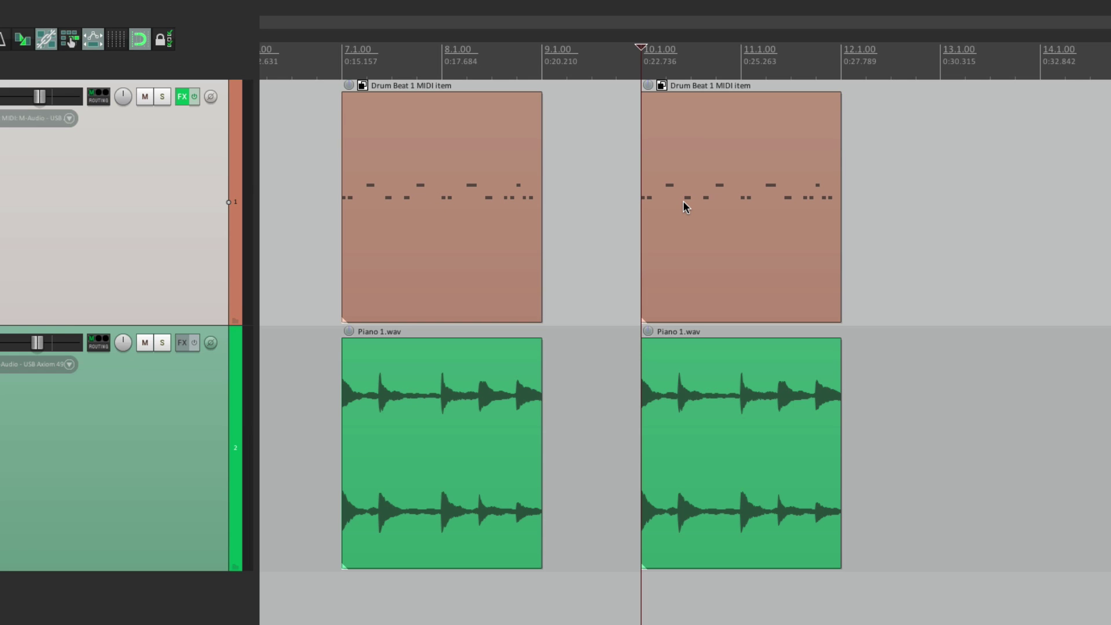
Fully fade out the first Drum Beat 1 item, fully fade in the second, and cut its middle section
drag(640, 99, 842, 92)
drag(537, 102, 340, 137)
click(737, 262)
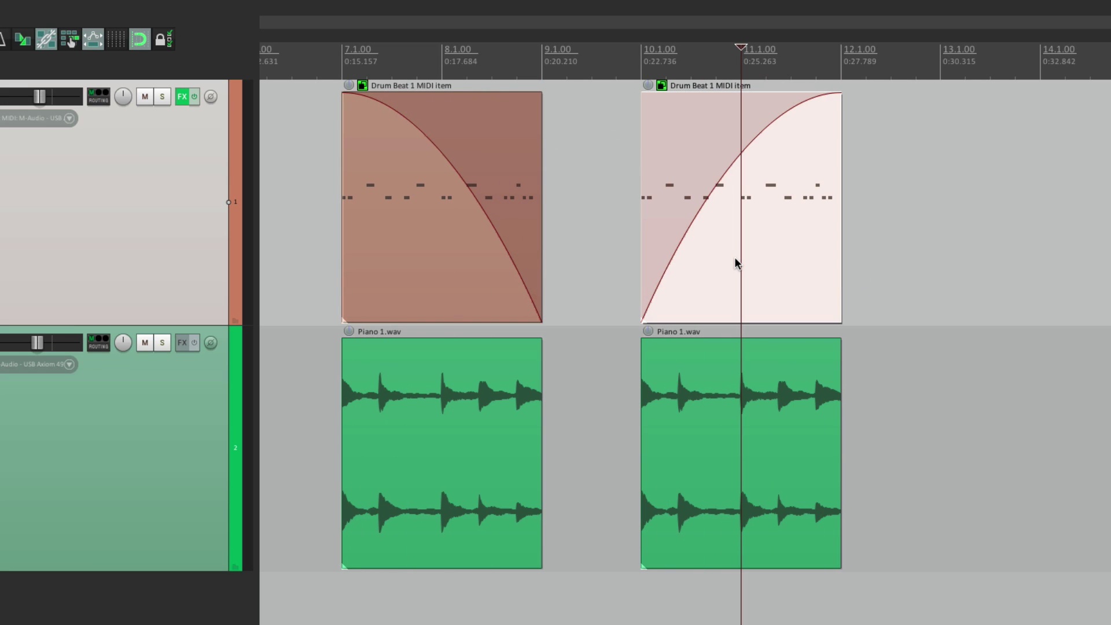
key(s)
click(794, 235)
key(s)
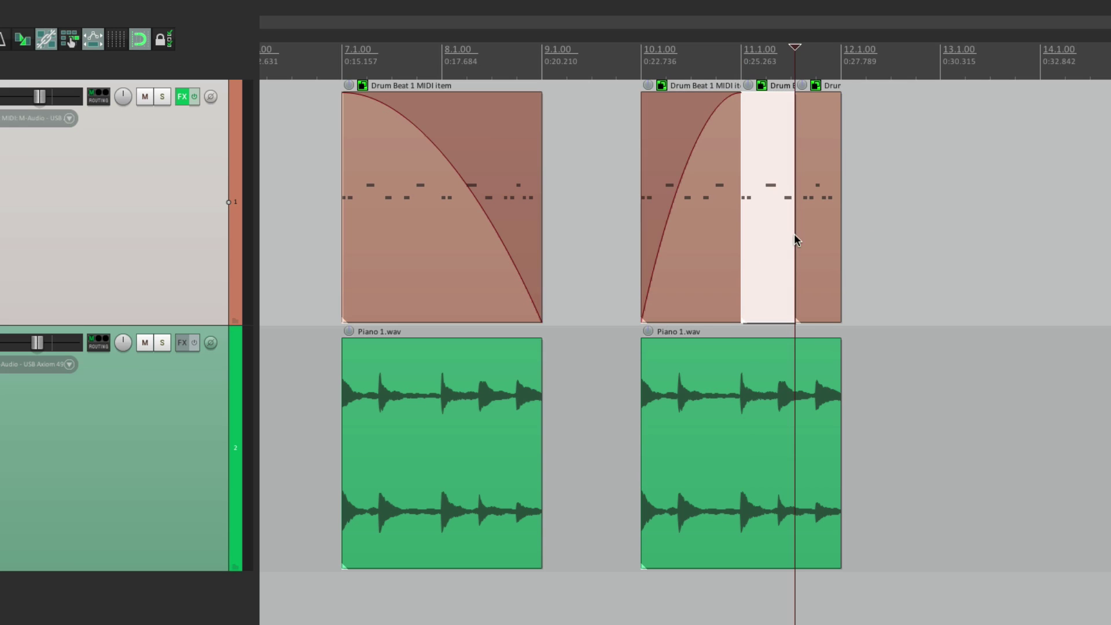
key(Delete)
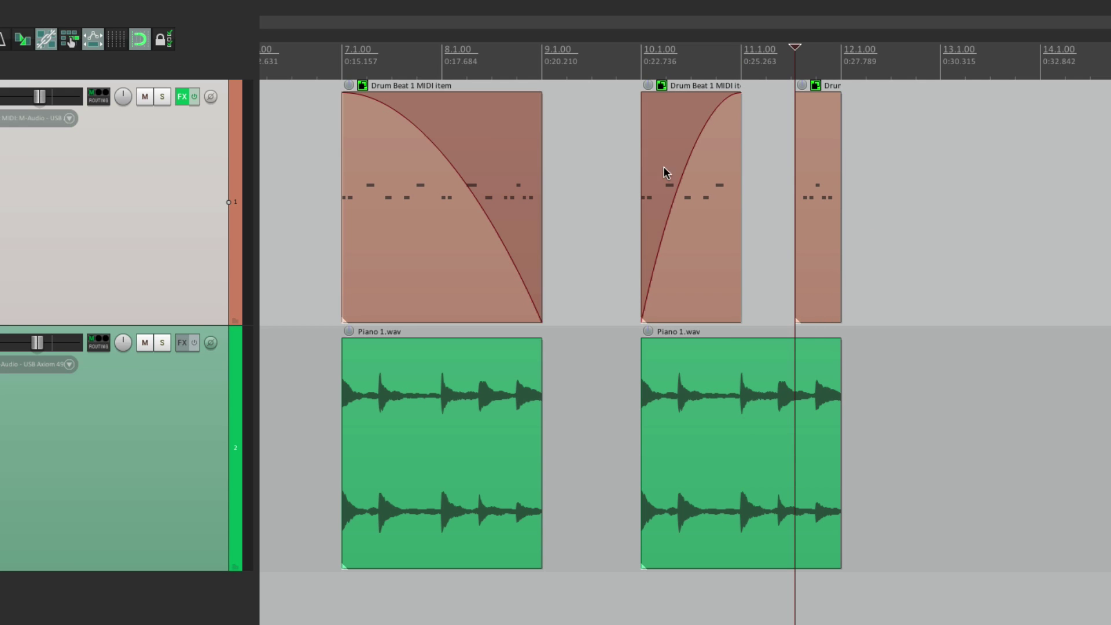
click(627, 181)
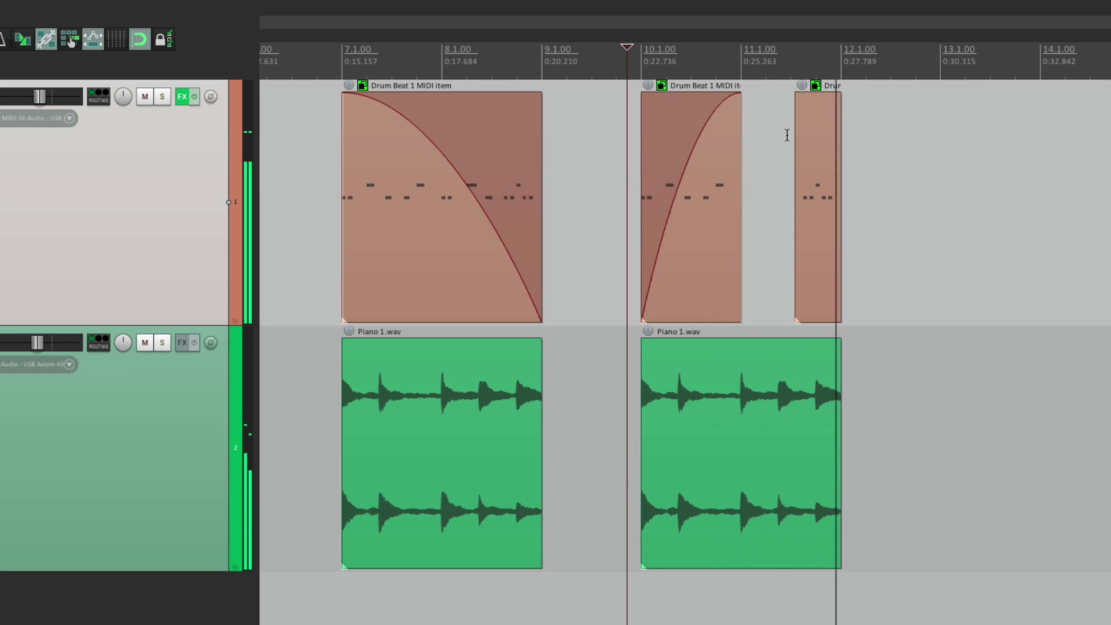
In the drum item's MIDI editor, move all New Snare notes up to Slap FX (40), then close it
double_click(390, 227)
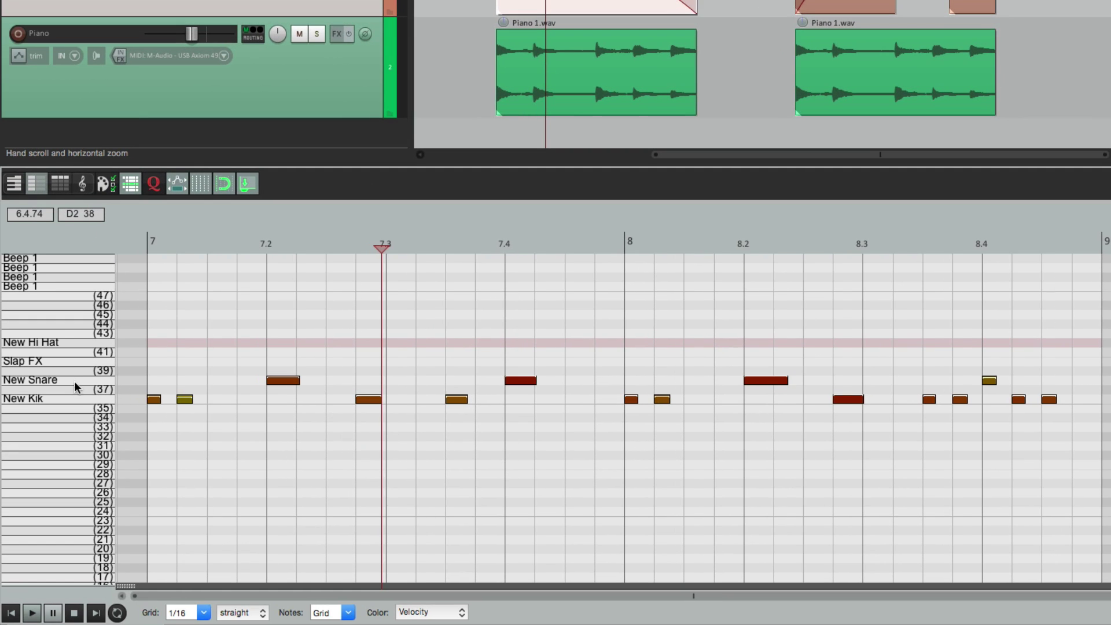
click(75, 385)
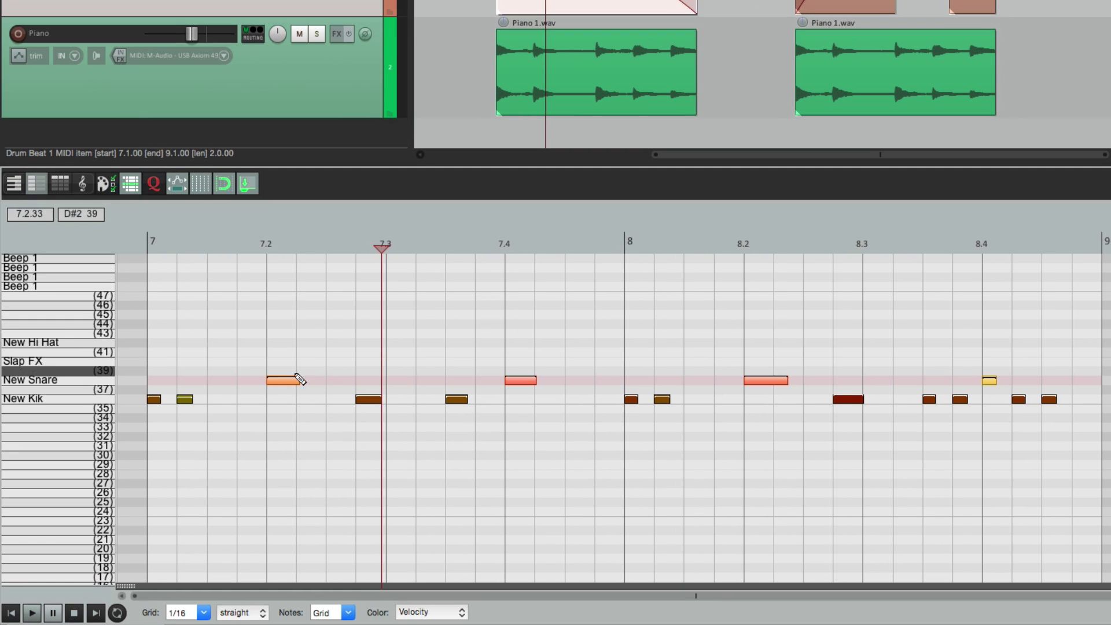
drag(278, 378, 282, 365)
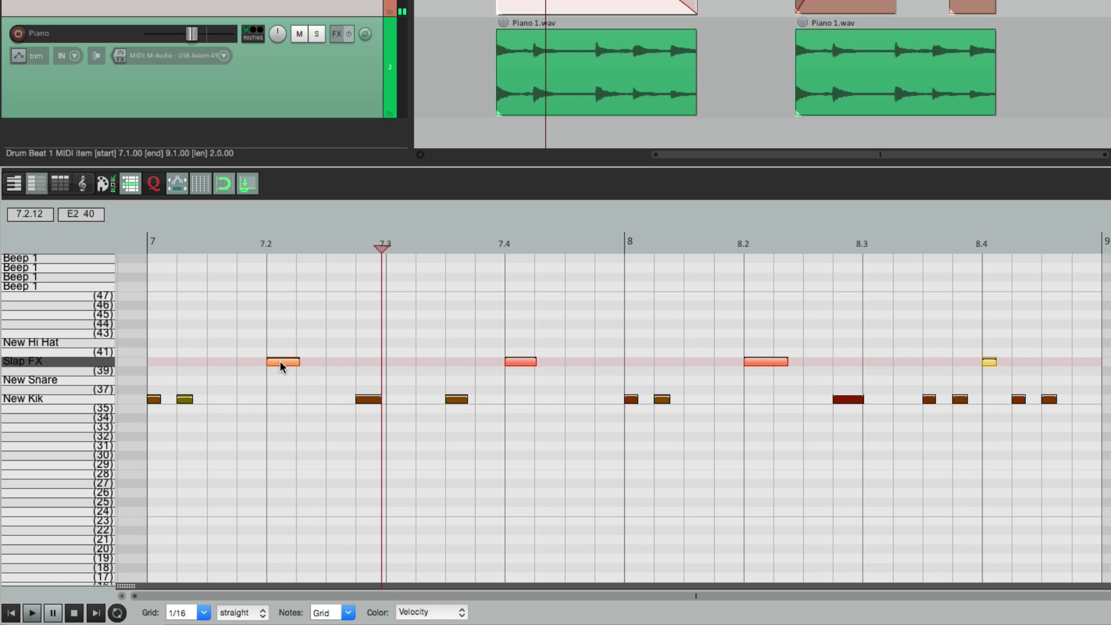
key(Escape)
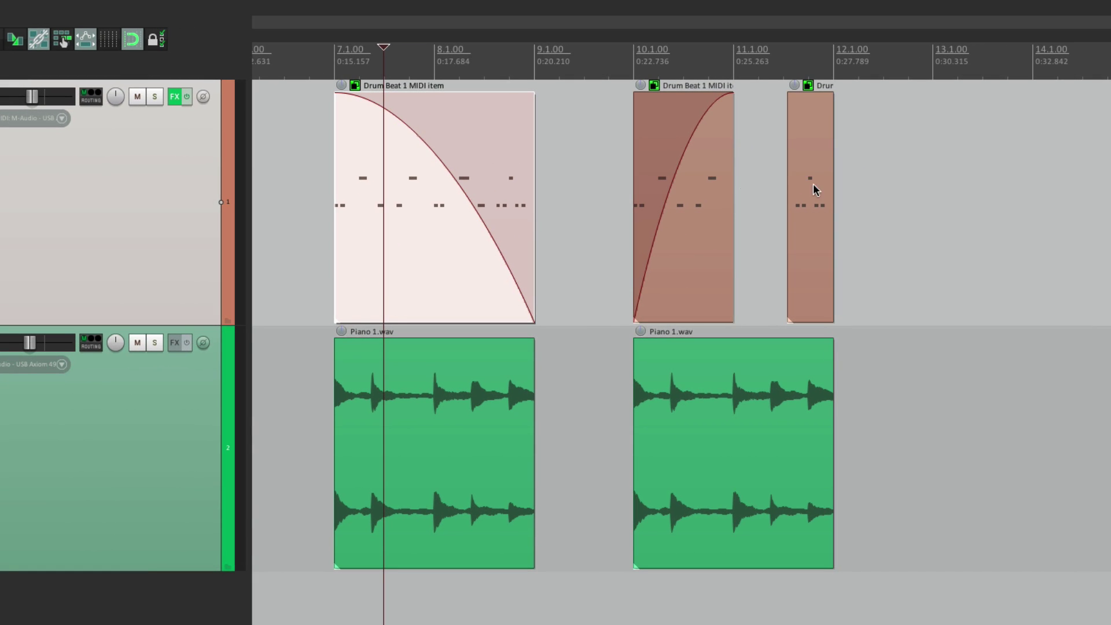
Play from bar 10, then split the first drum item around 8.1.00 and delete two of its pieces
click(630, 182)
key(space)
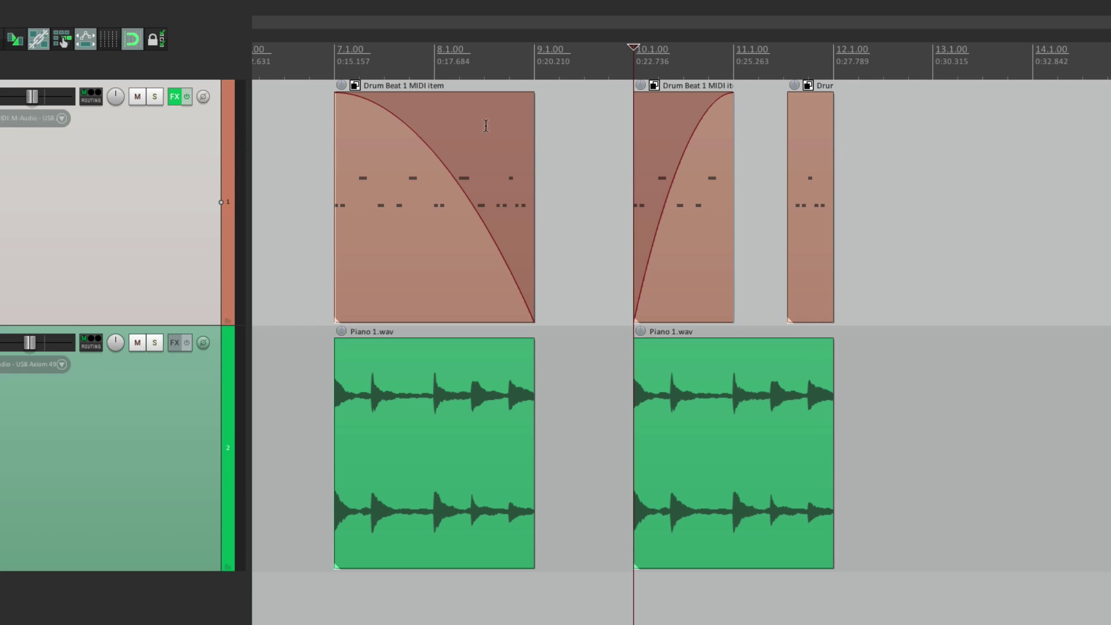
click(366, 223)
key(s)
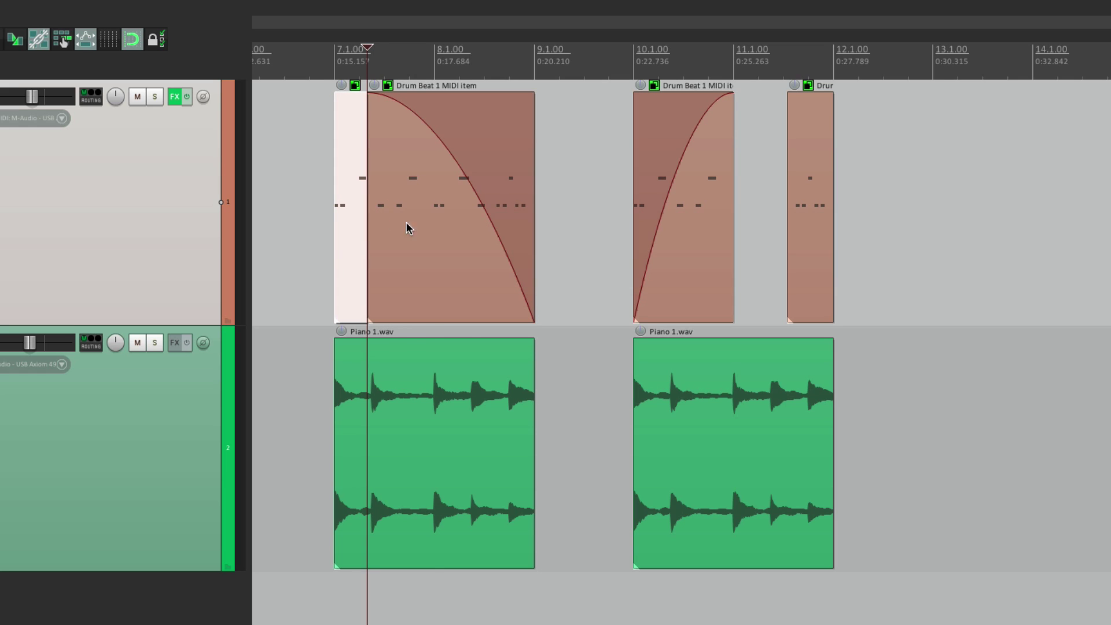
click(430, 226)
key(s)
click(484, 224)
key(s)
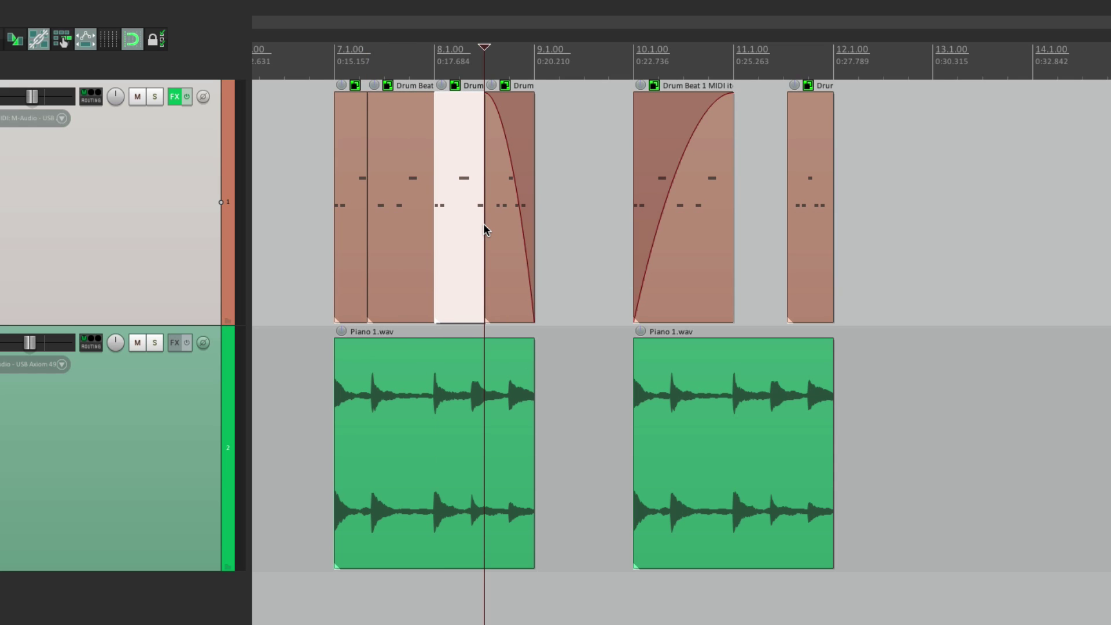
key(Delete)
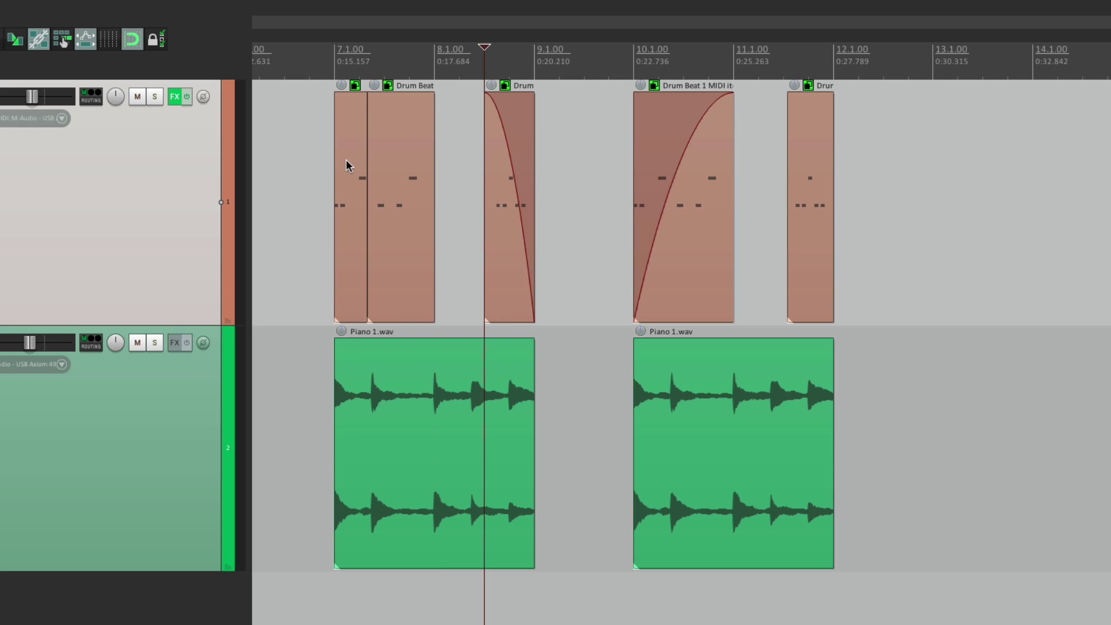
click(346, 162)
key(Delete)
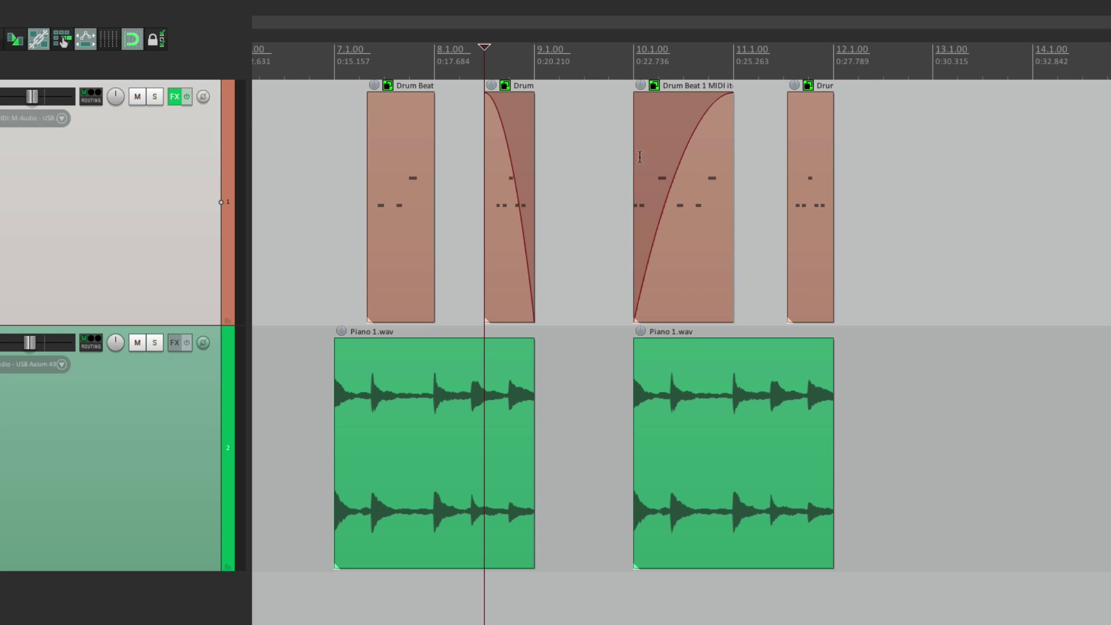
Play back from bar 7, then undo so both drum items are whole and unfaded
click(328, 181)
key(space)
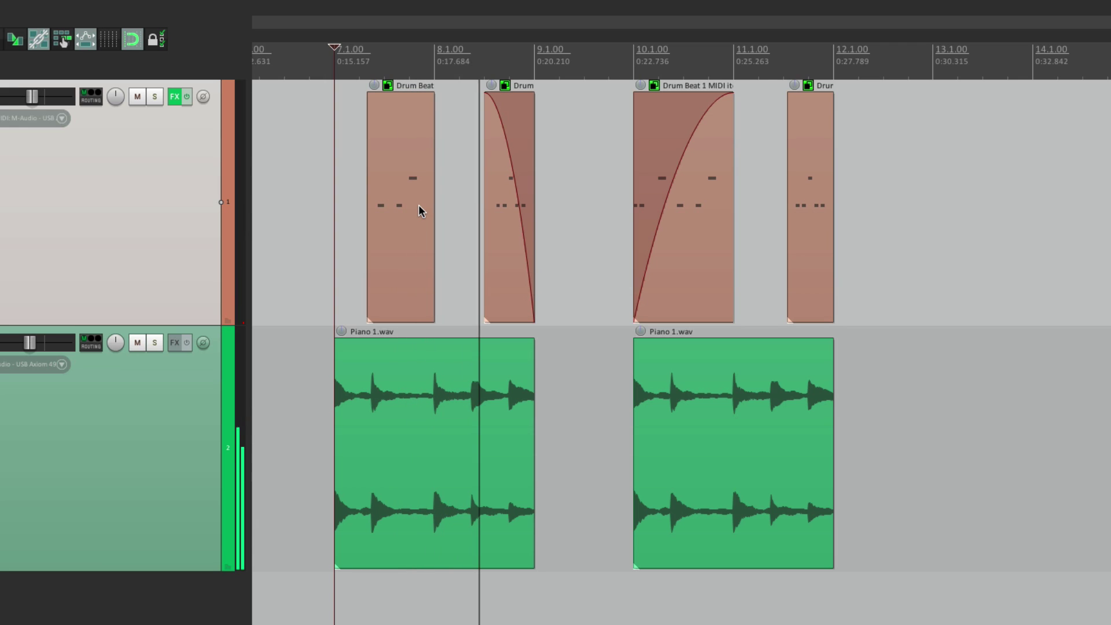
key(space)
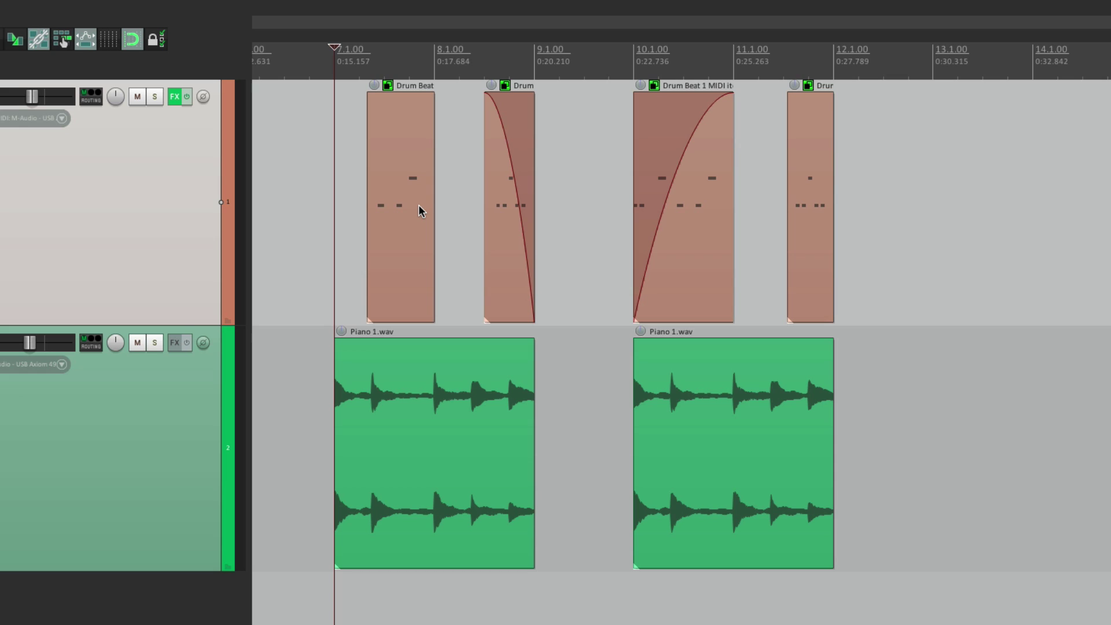
key(ctrl+z)
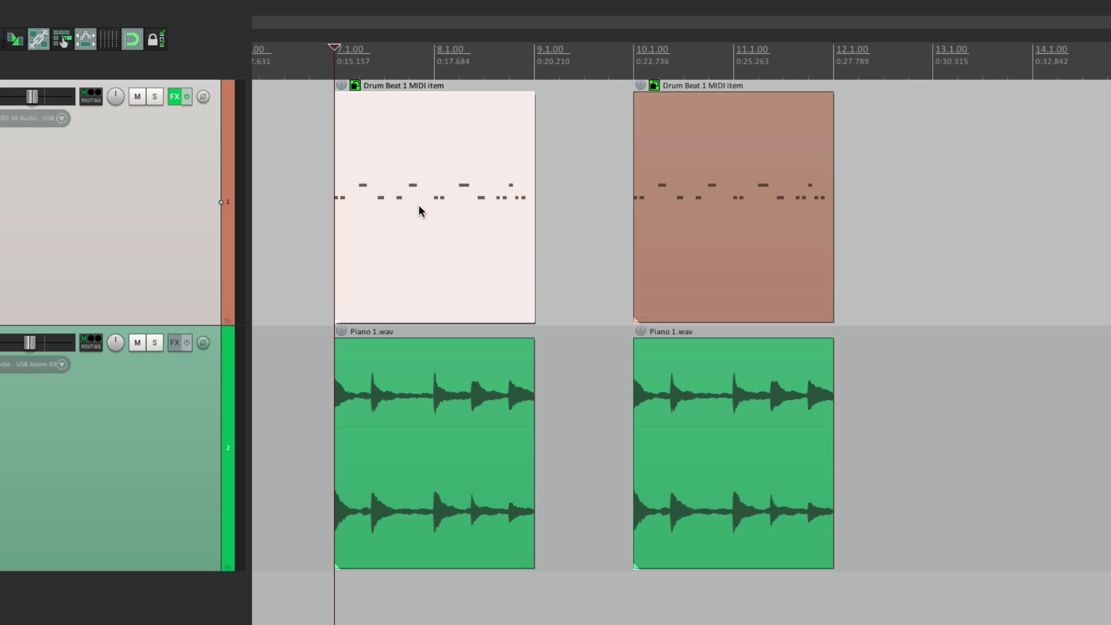
Delete the extra drum copy, then pencil-draw pooled Drum Beat 1 copies at bars 10 and 12
click(677, 197)
key(Delete)
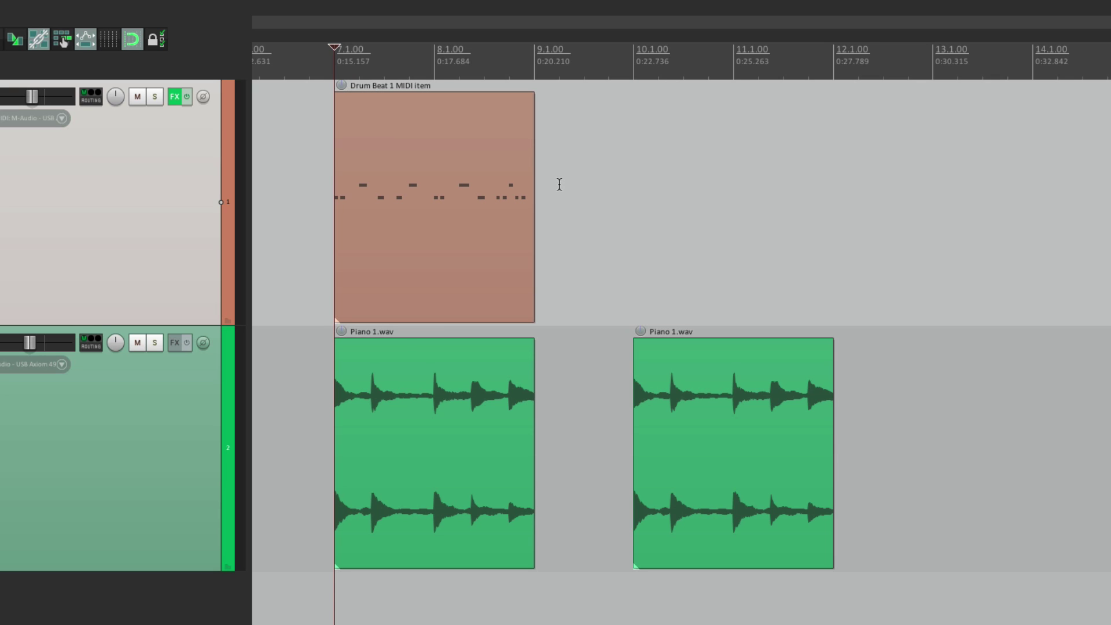
click(419, 144)
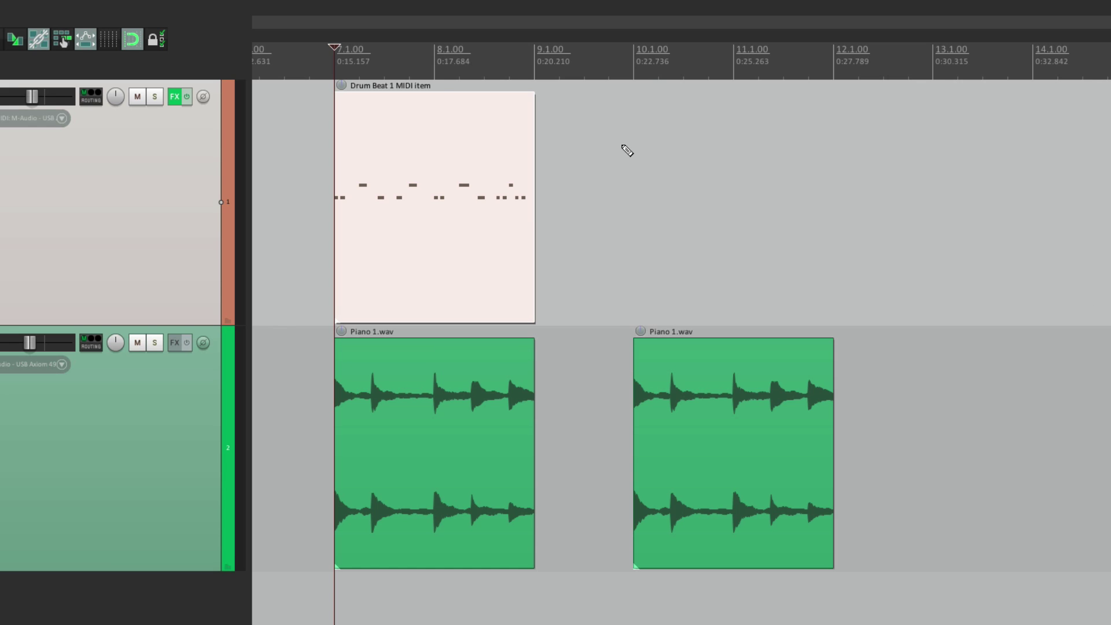
mouse_move(624, 151)
mouse_down()
mouse_move(683, 114)
mouse_move(786, 113)
mouse_up()
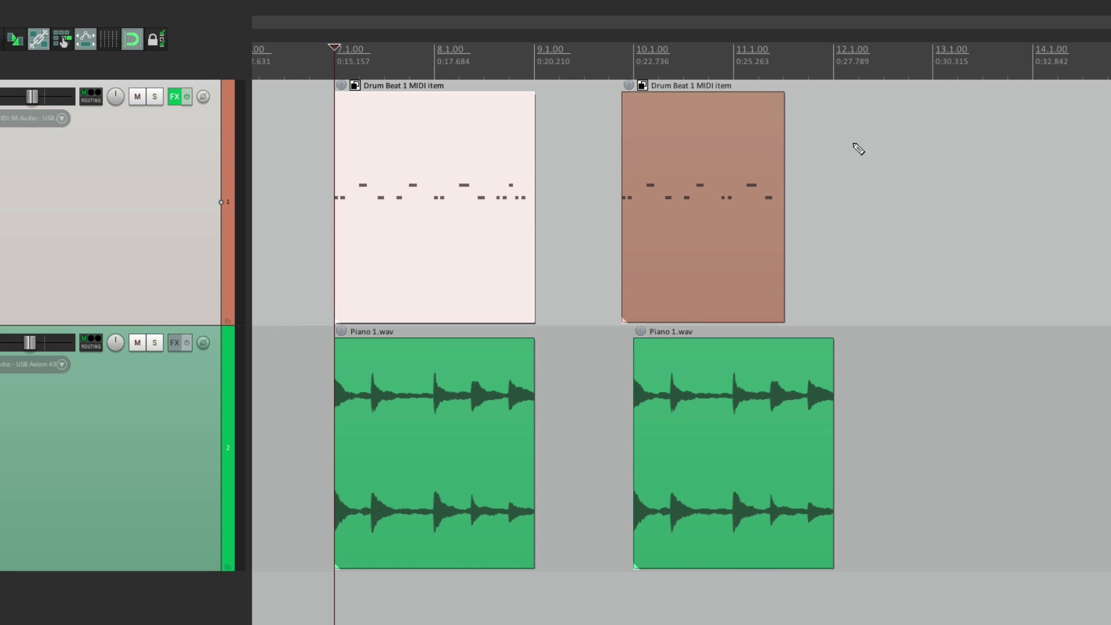
mouse_move(852, 145)
mouse_down()
mouse_move(868, 132)
mouse_move(1011, 139)
mouse_up()
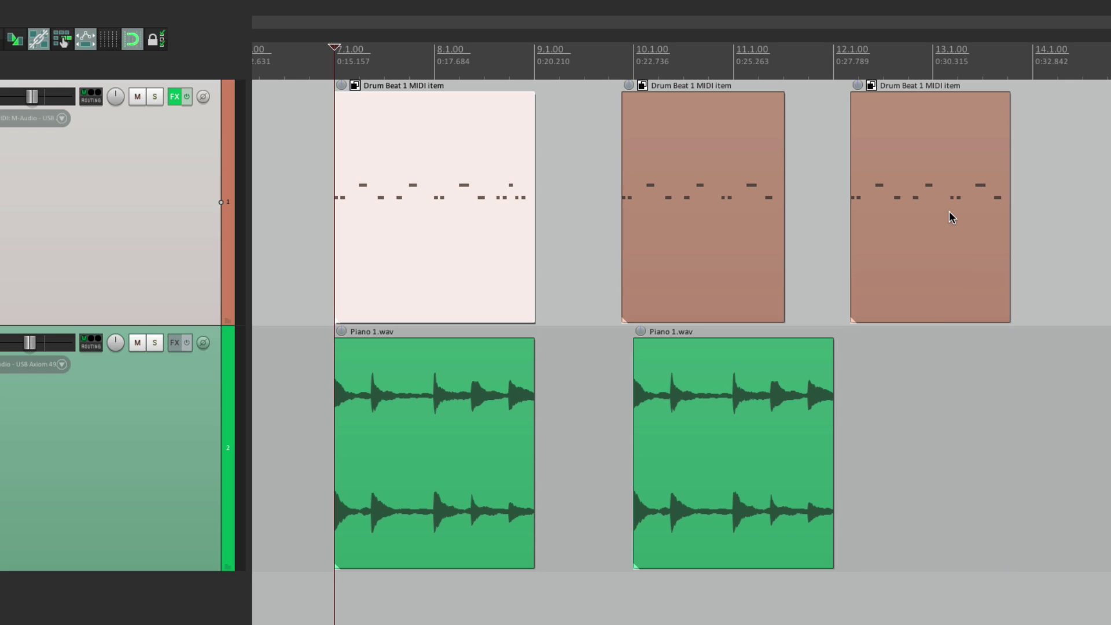
Delete the second and third Drum Beat 1 copies
click(922, 154)
key(Delete)
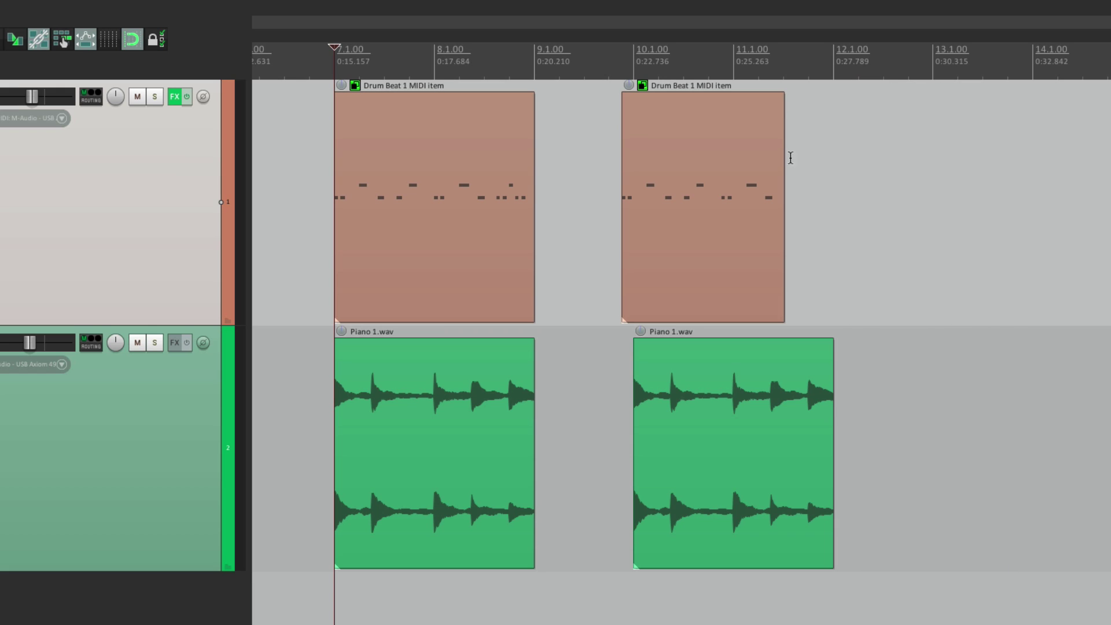
click(749, 166)
key(Delete)
Pencil-draw a longer pooled Drum Beat 1 copy starting at bar 10
scroll(369, 185, up, 5)
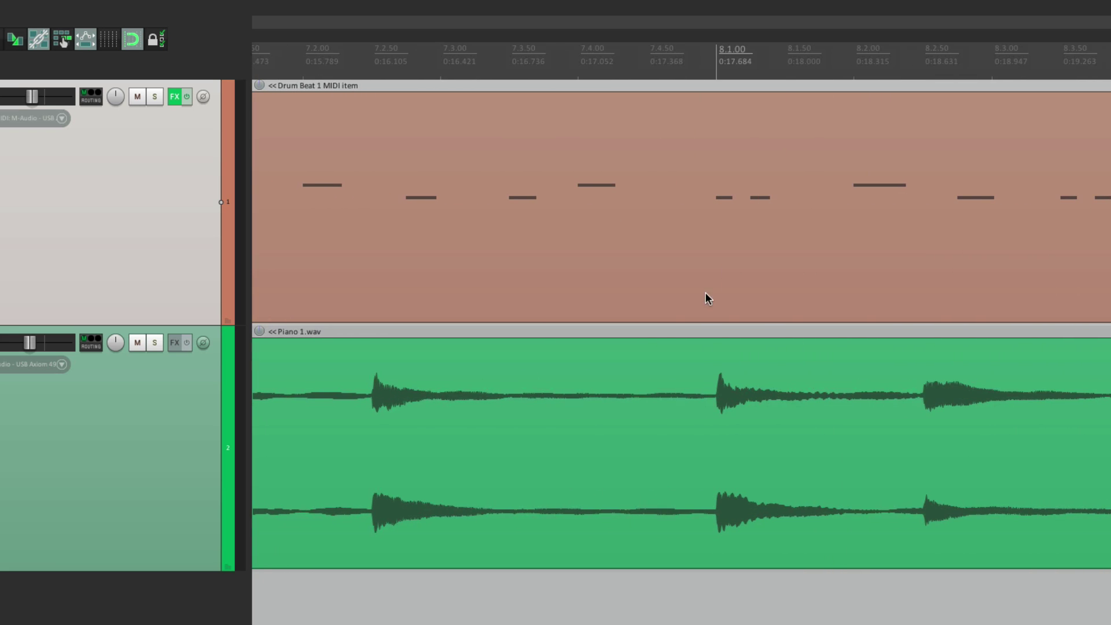
scroll(703, 295, right, 3)
scroll(699, 296, right, 1)
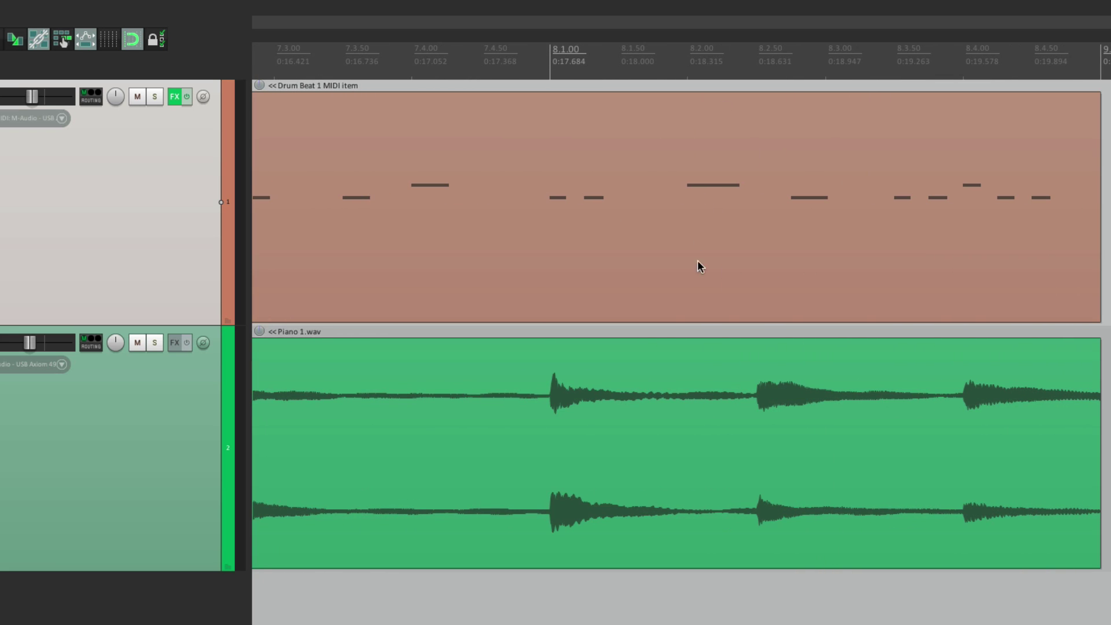
click(686, 307)
scroll(686, 309, down, 6)
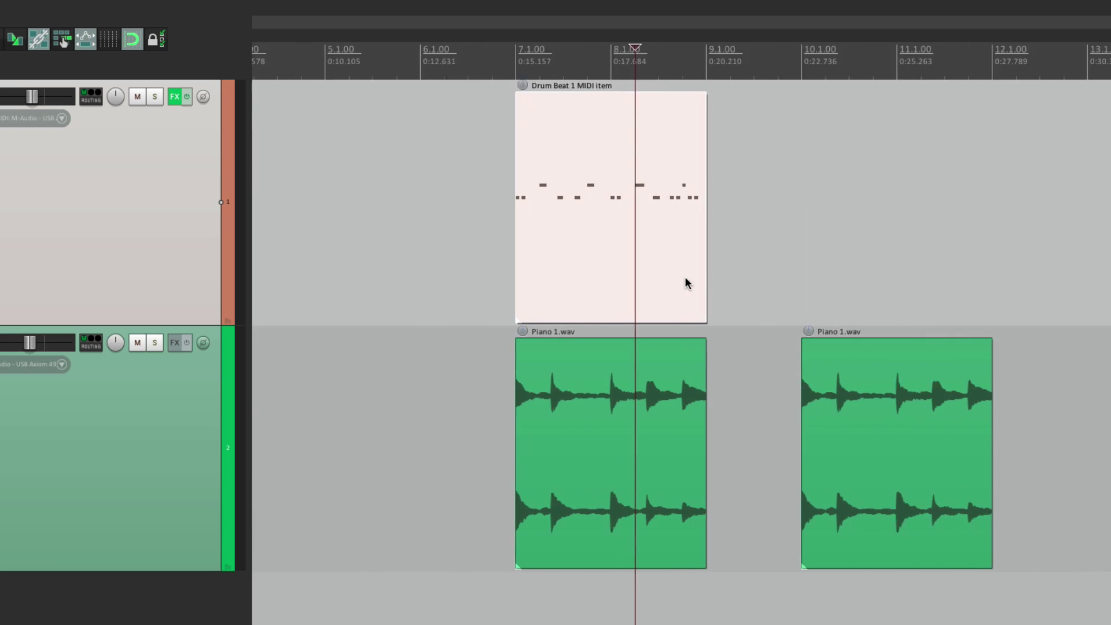
scroll(686, 283, right, 3)
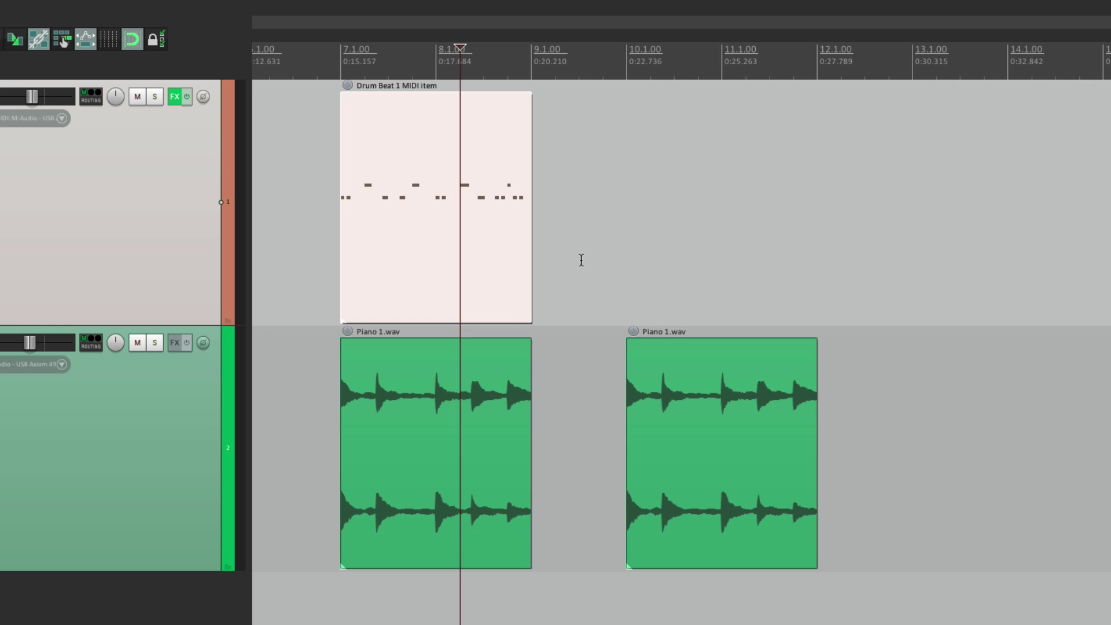
scroll(581, 259, up, 1)
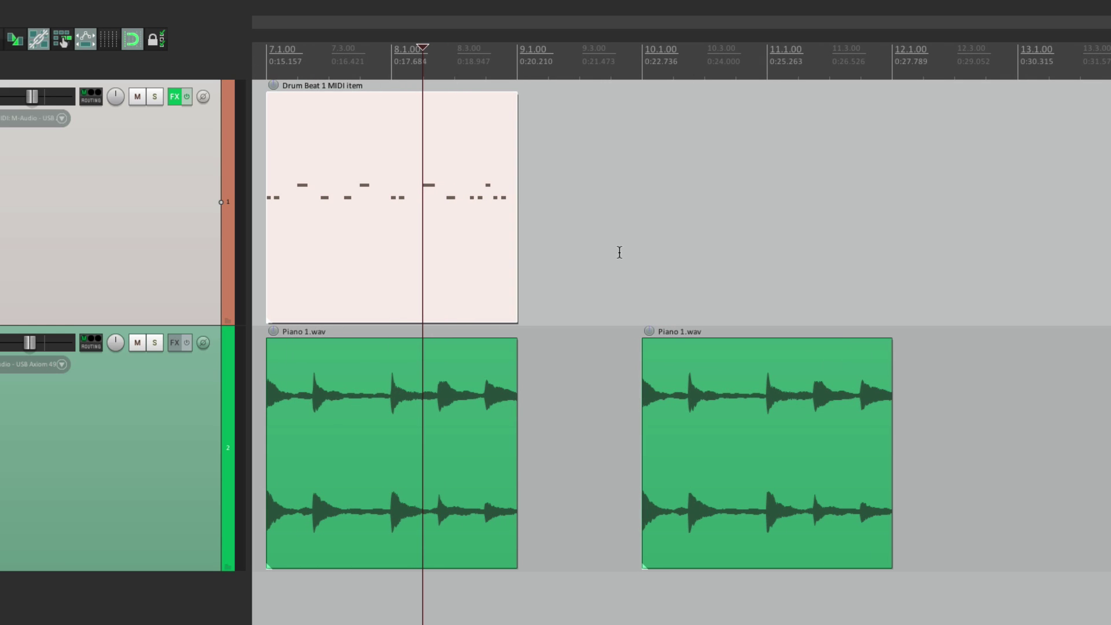
mouse_move(648, 149)
mouse_down()
mouse_move(794, 122)
mouse_move(1030, 174)
mouse_up()
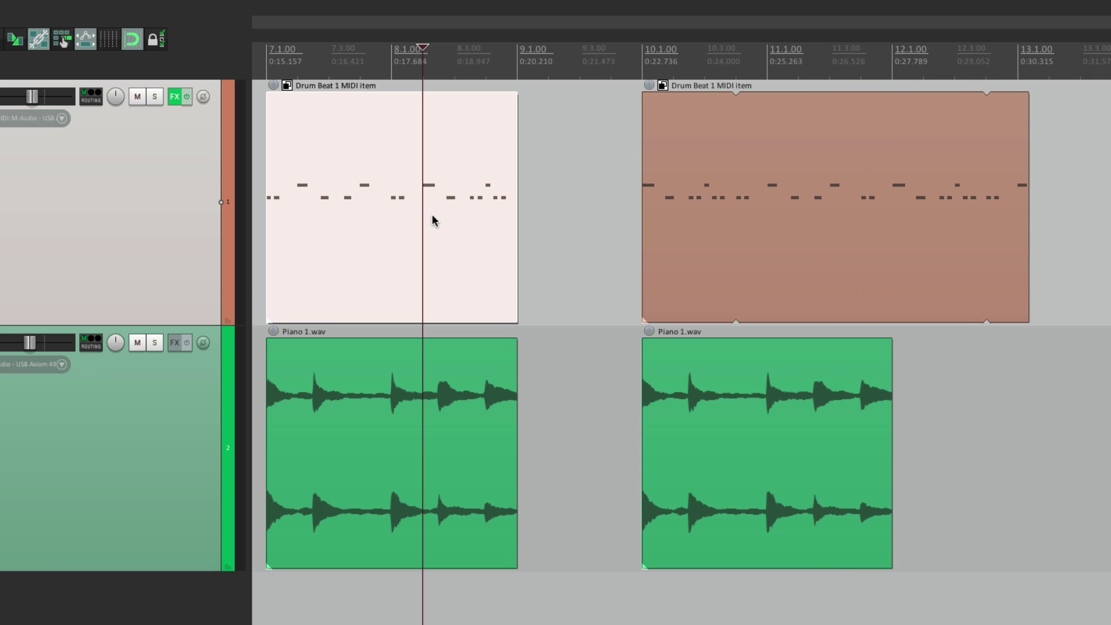
Delete the second Piano 1.wav item at bar 10
click(638, 231)
click(680, 392)
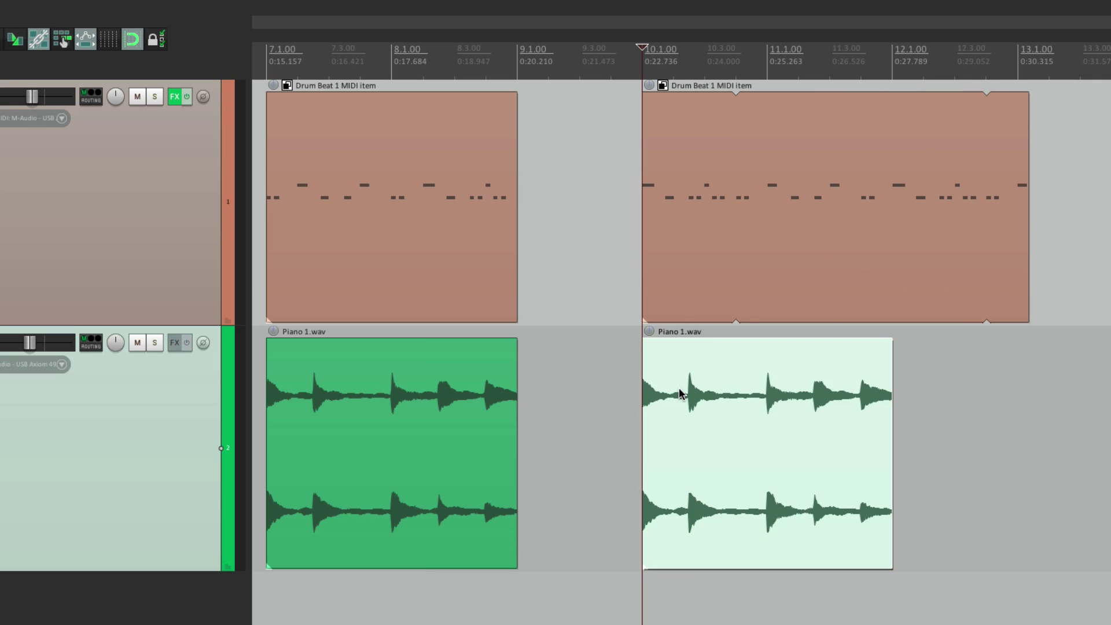
key(Delete)
Play back from just before bar 10, then from bar 7, to check the result
click(630, 254)
key(space)
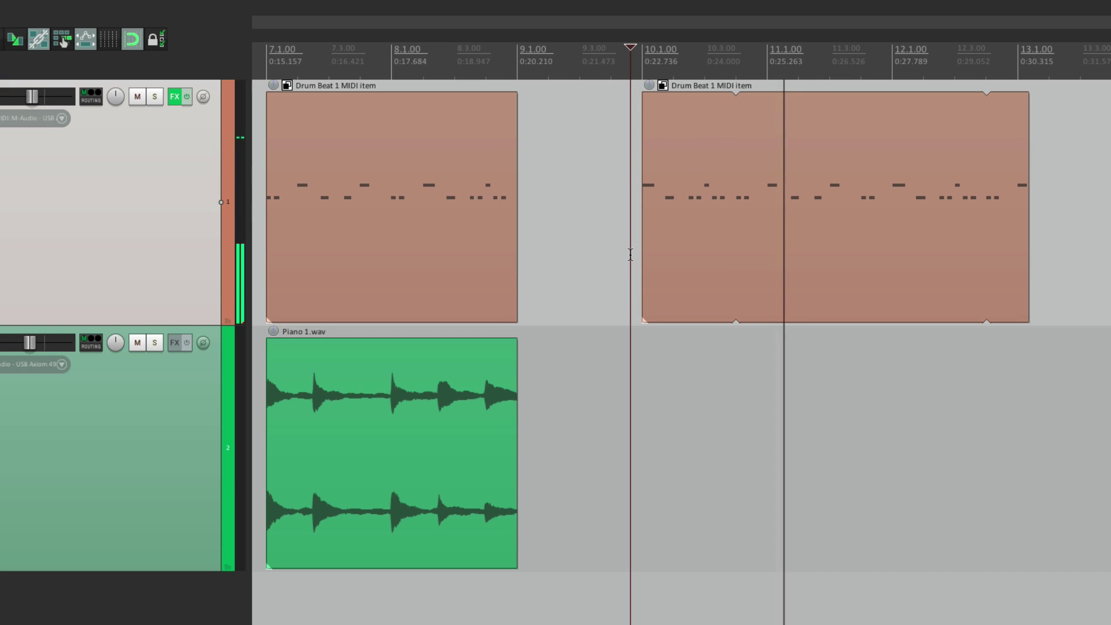
key(space)
scroll(591, 165, left, 2)
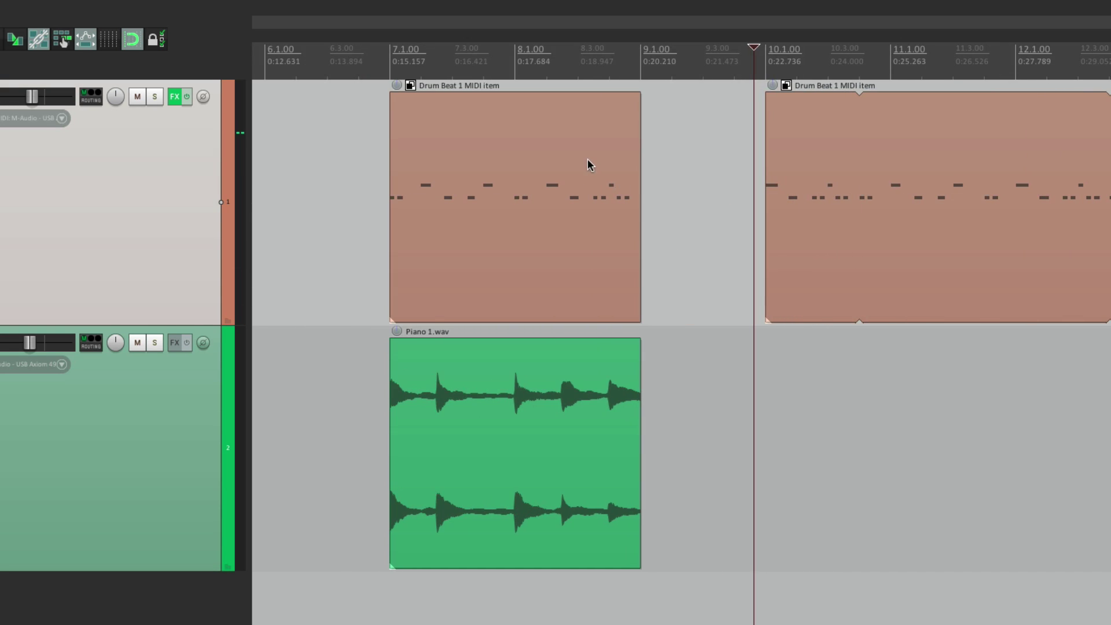
click(386, 199)
key(space)
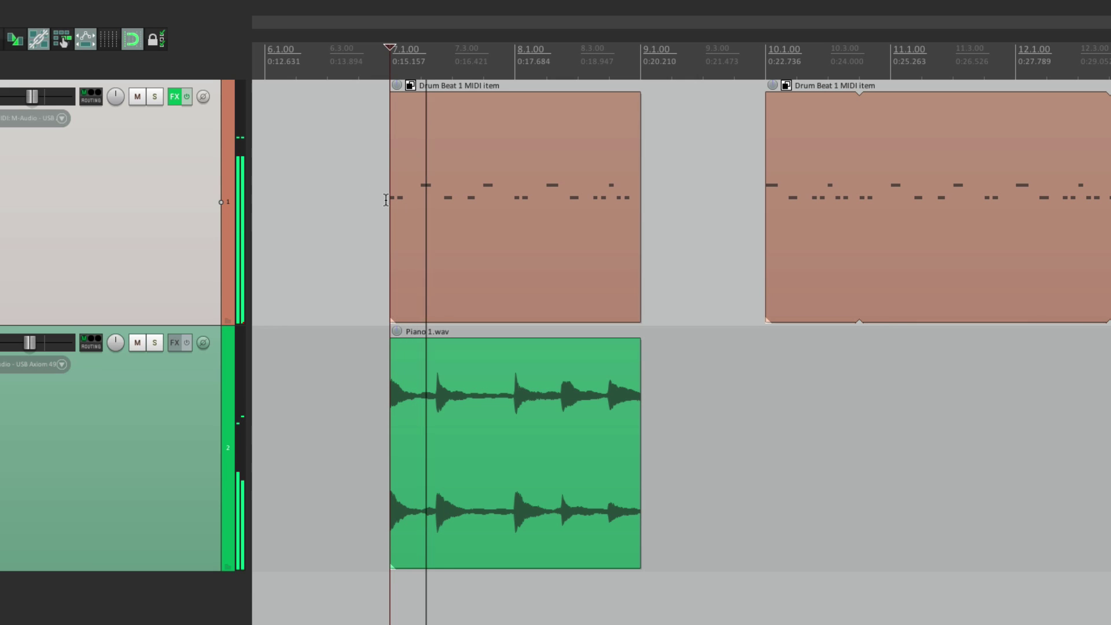
key(space)
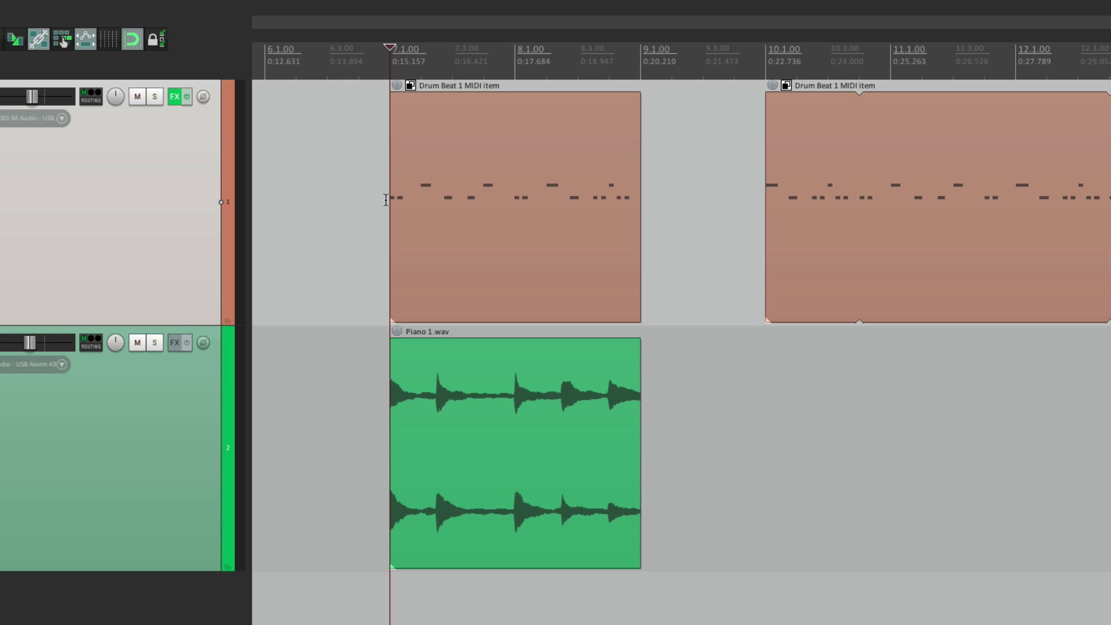
Delete the bar-10 drum copy and dock the Project Media Bay, checking Source Media then Media Items
click(898, 170)
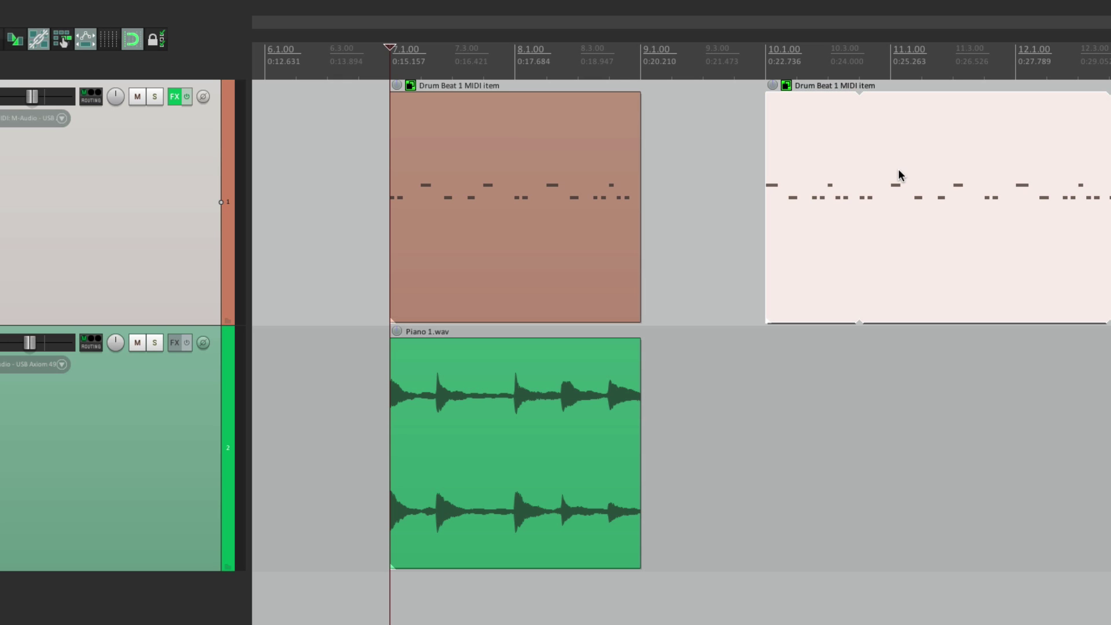
key(Delete)
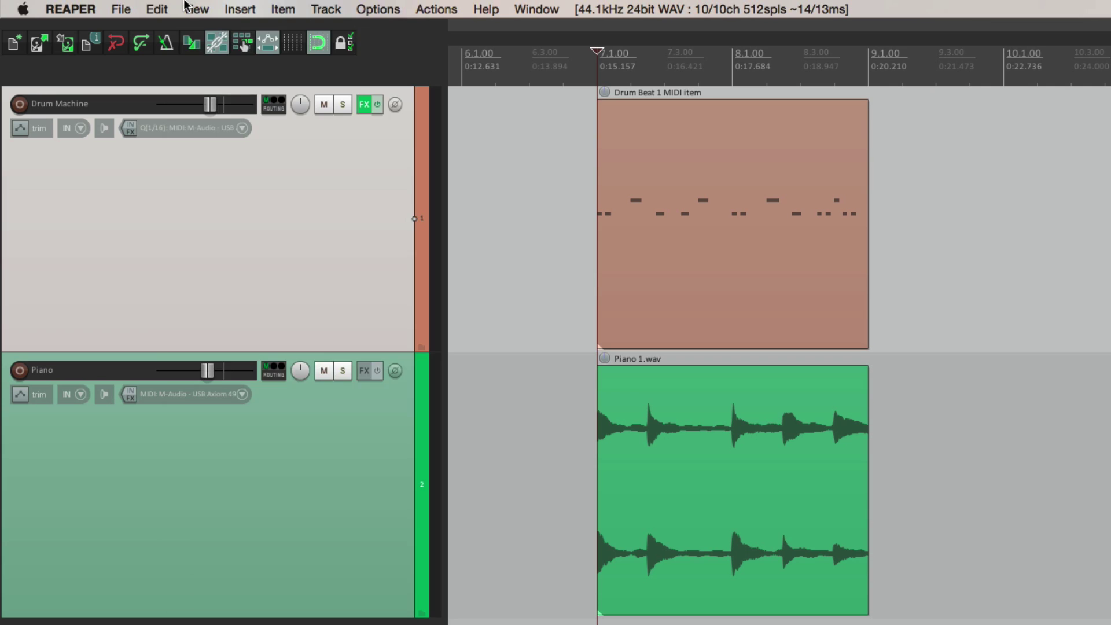
click(195, 9)
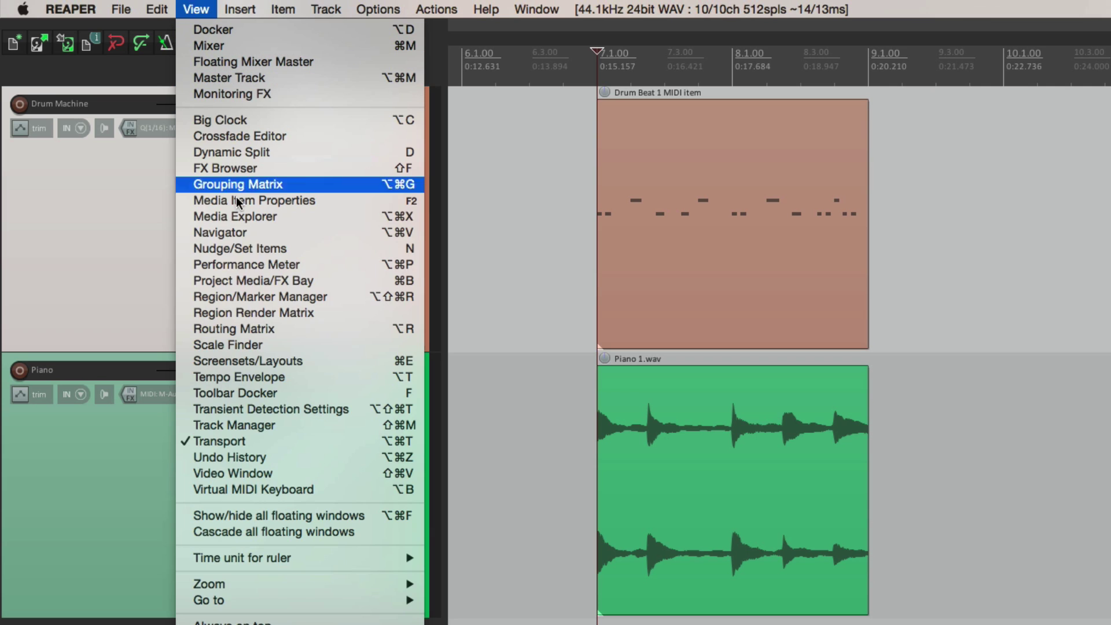
click(184, 282)
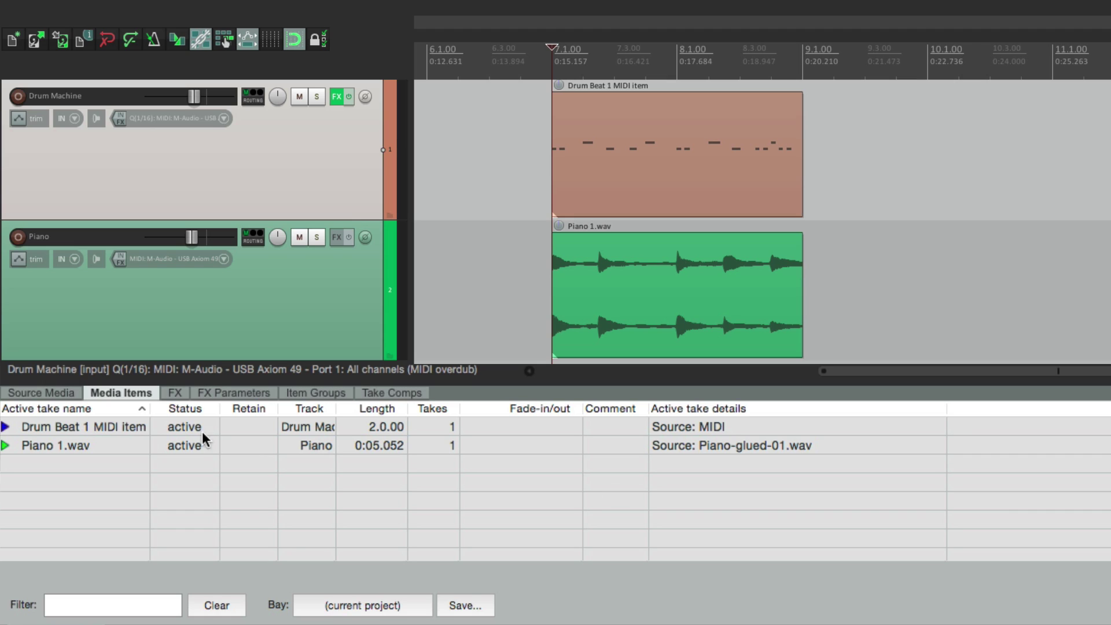
click(52, 393)
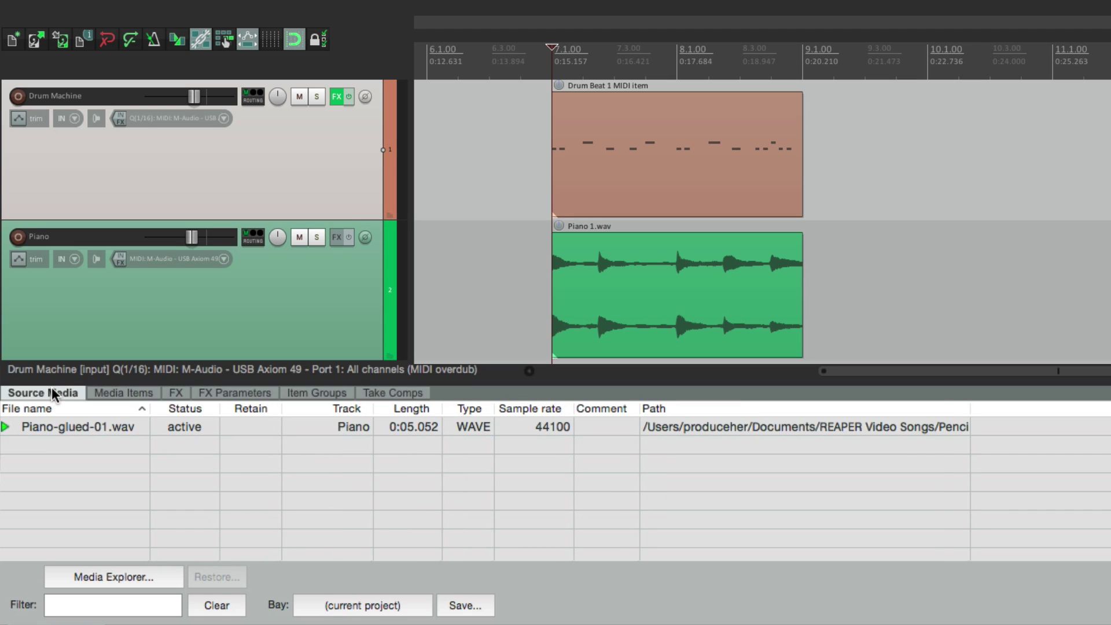
click(114, 393)
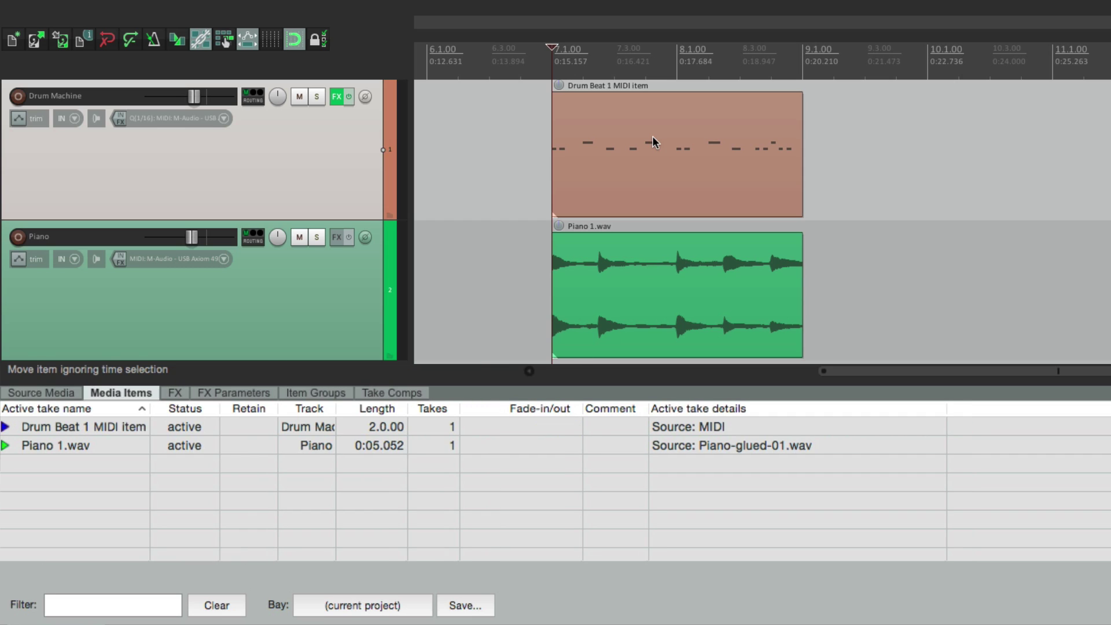
Pencil-draw a Drum Beat 1 MIDI item copy at bar 36 from the Media Items bay
scroll(746, 255, right, 15)
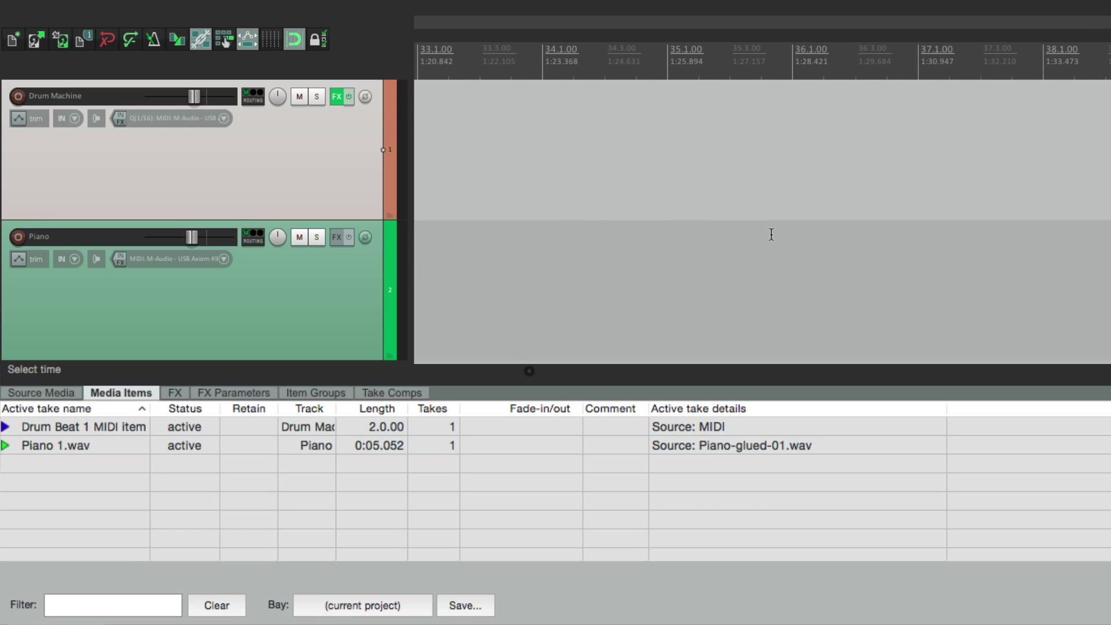
scroll(771, 234, right, 1)
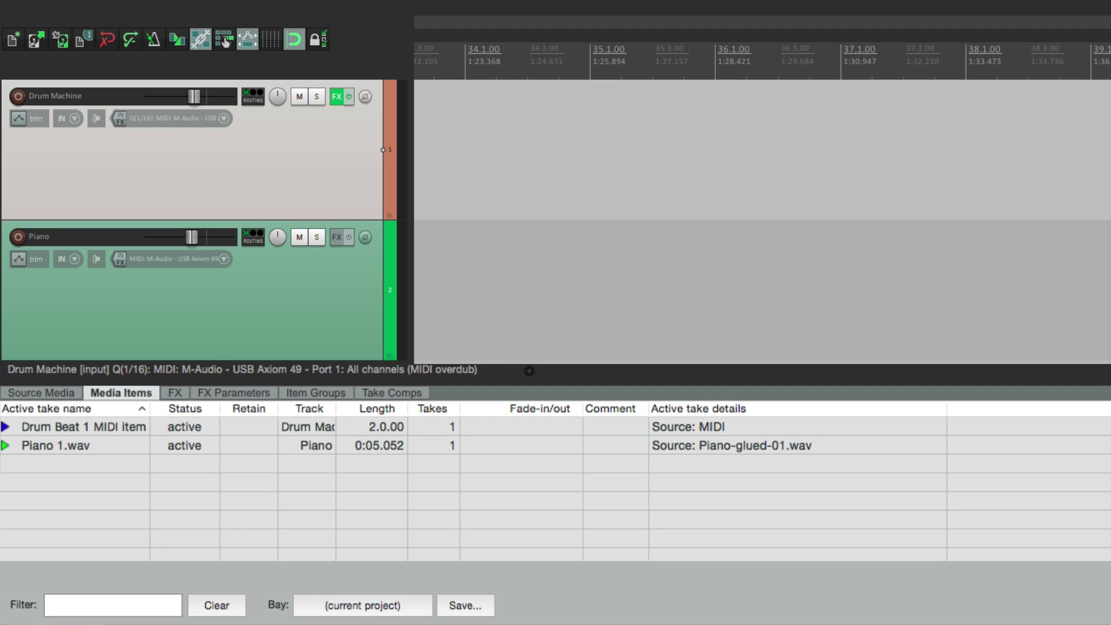
click(130, 428)
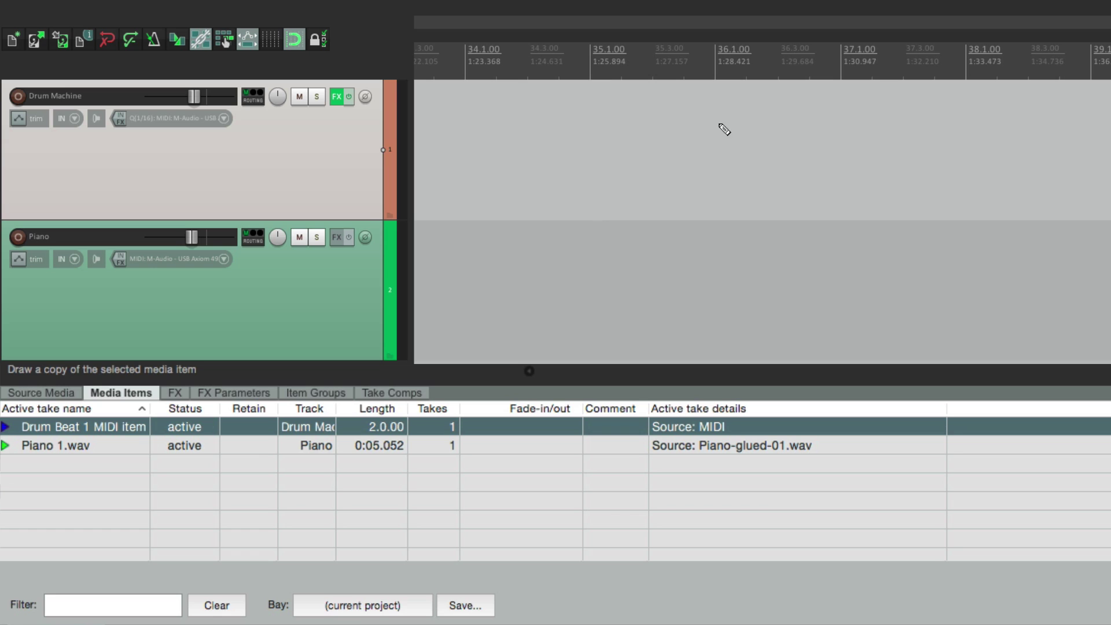
mouse_move(722, 121)
mouse_down()
mouse_move(816, 102)
mouse_move(972, 108)
mouse_up()
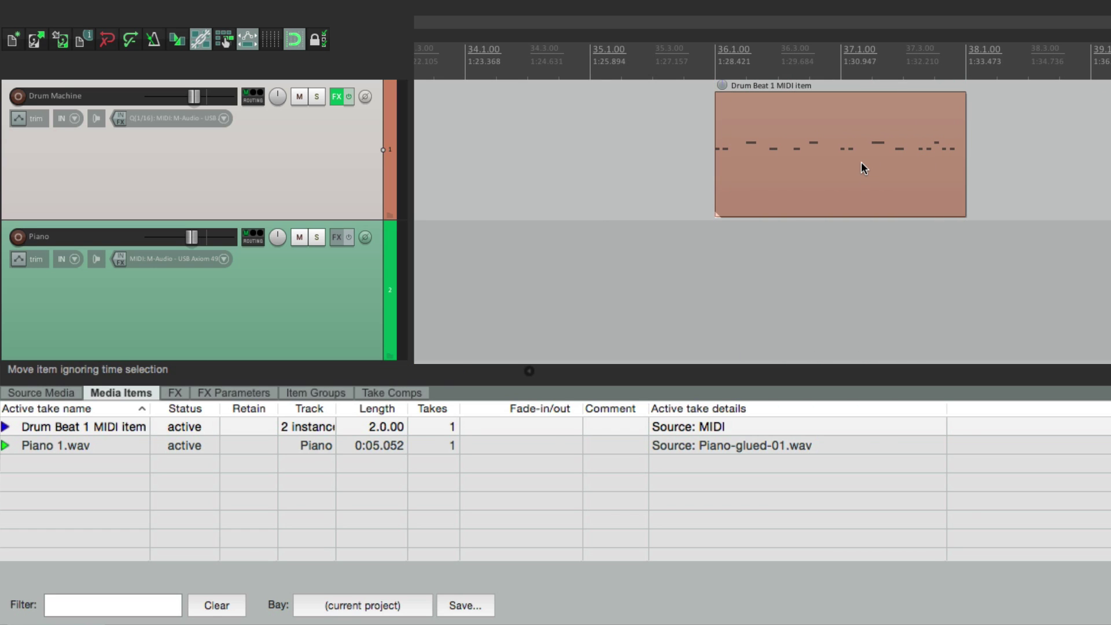
Draw a Piano 1.wav copy at bar 36 on the Piano track and play both back
click(80, 449)
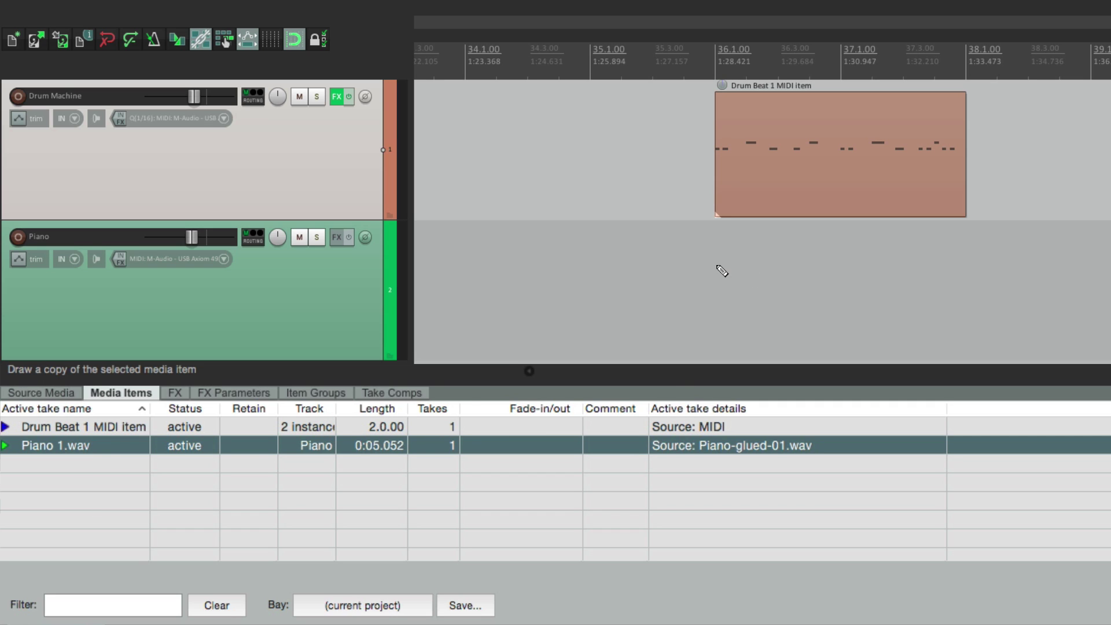
mouse_move(722, 271)
mouse_down()
mouse_move(868, 238)
mouse_move(966, 251)
mouse_up()
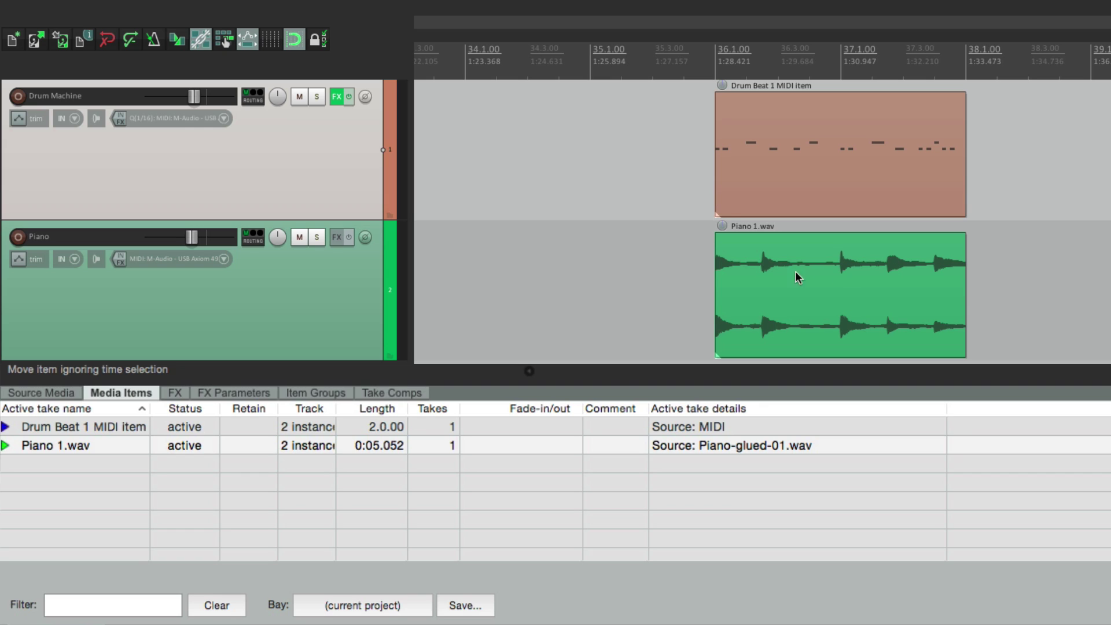
click(705, 275)
key(space)
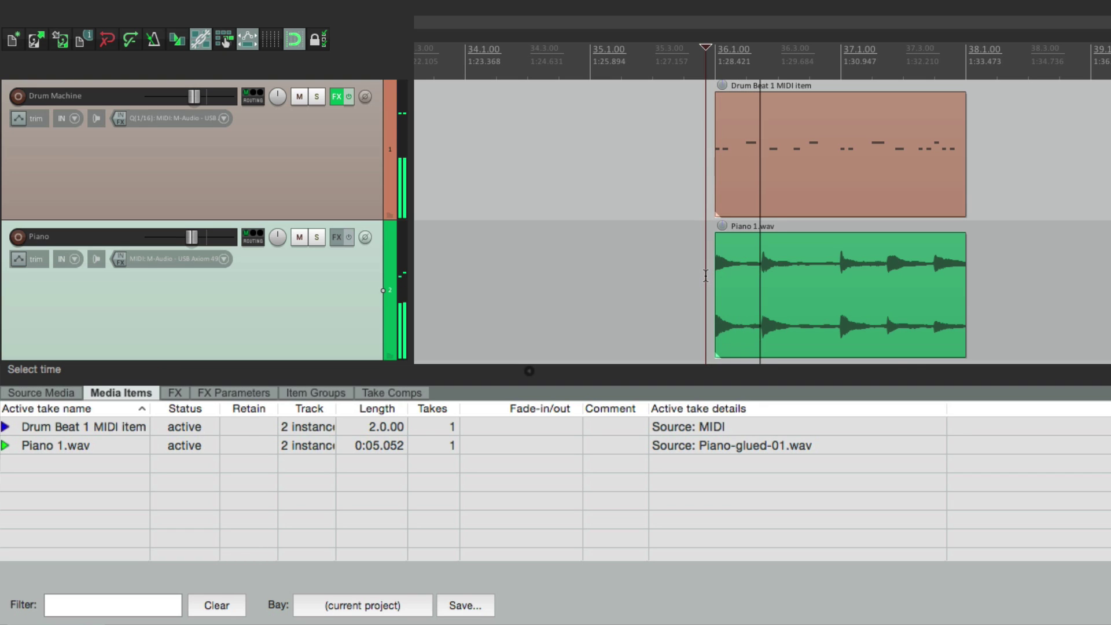